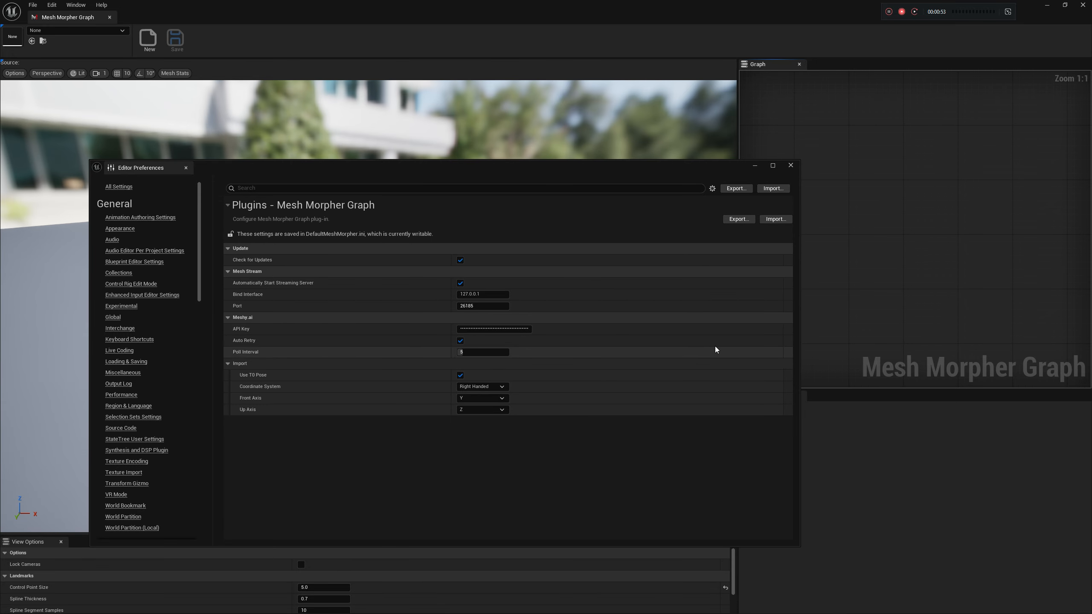
Close the editor preferences and add a Meshy Image to 3D node to the empty graph
{"action": "left_click", "coordinate": [787, 166]}
{"action": "right_click", "coordinate": [776, 195]}
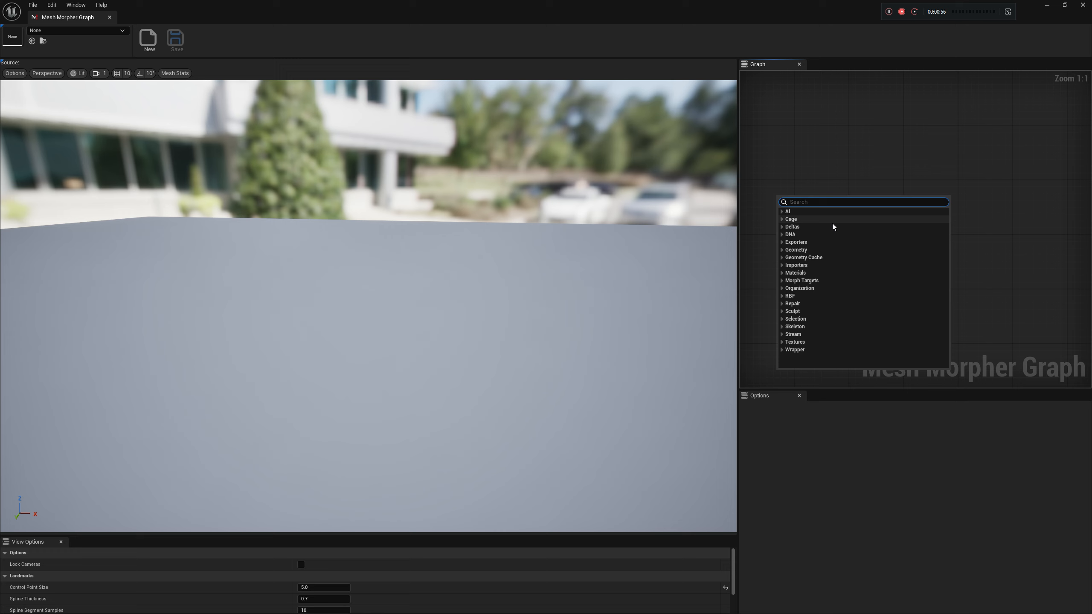
{"action": "left_click", "coordinate": [783, 211]}
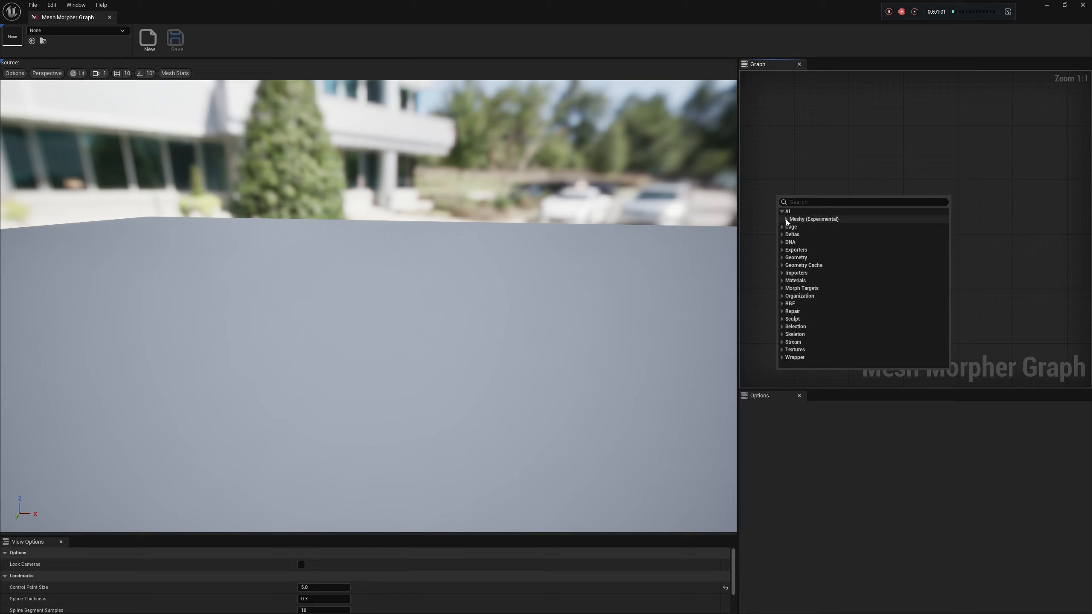
{"action": "left_click", "coordinate": [786, 219]}
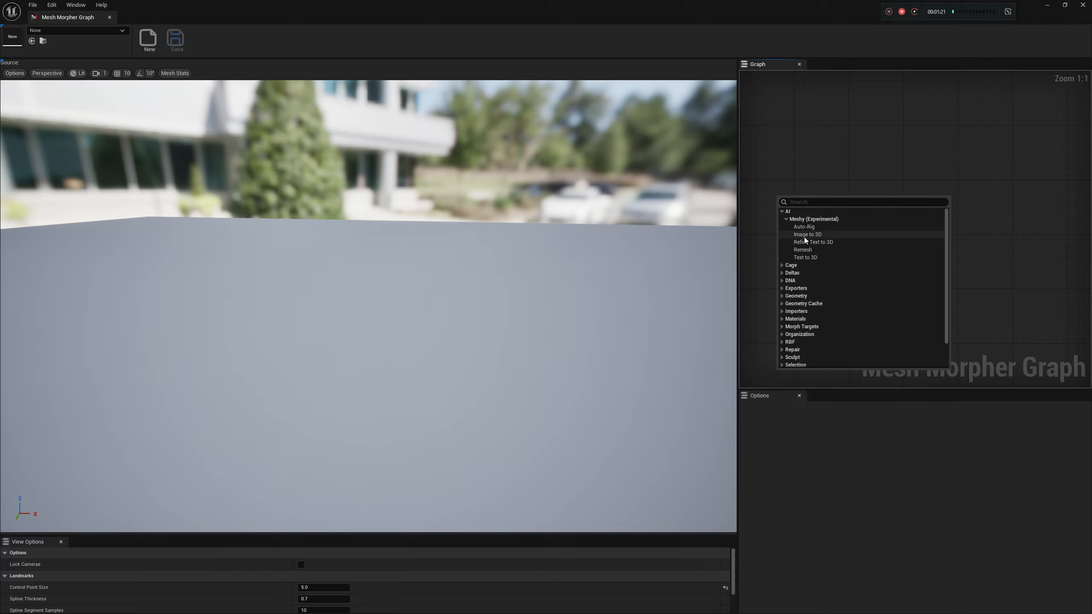
{"action": "left_click", "coordinate": [815, 236]}
{"action": "right_click_drag", "start_coordinate": [907, 243], "coordinate": [1015, 201]}
{"action": "right_click_drag", "start_coordinate": [781, 248], "coordinate": [836, 232]}
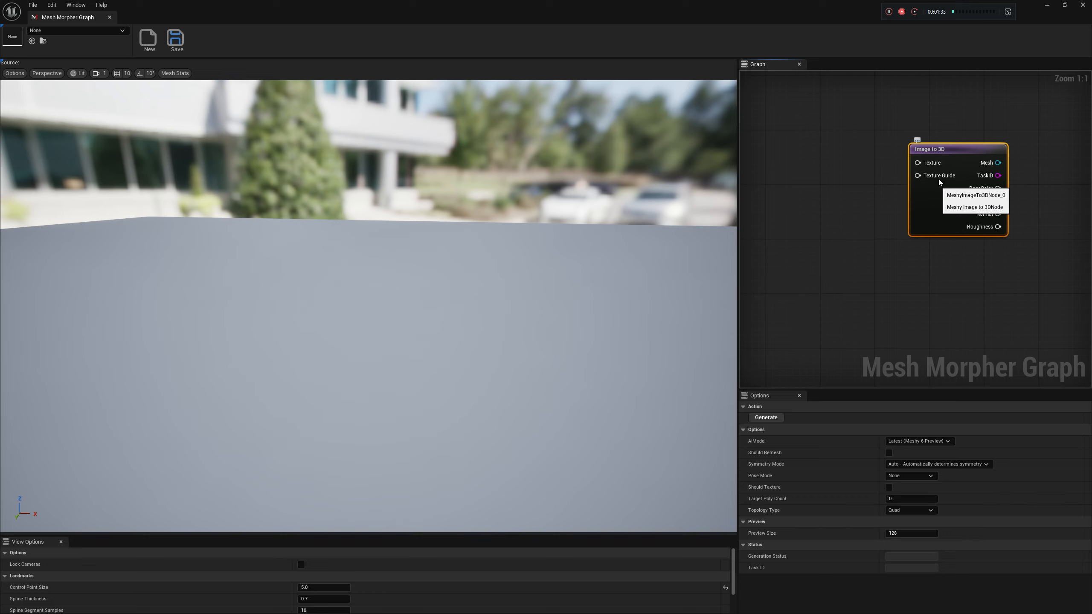
{"action": "right_click_drag", "start_coordinate": [796, 203], "coordinate": [807, 210]}
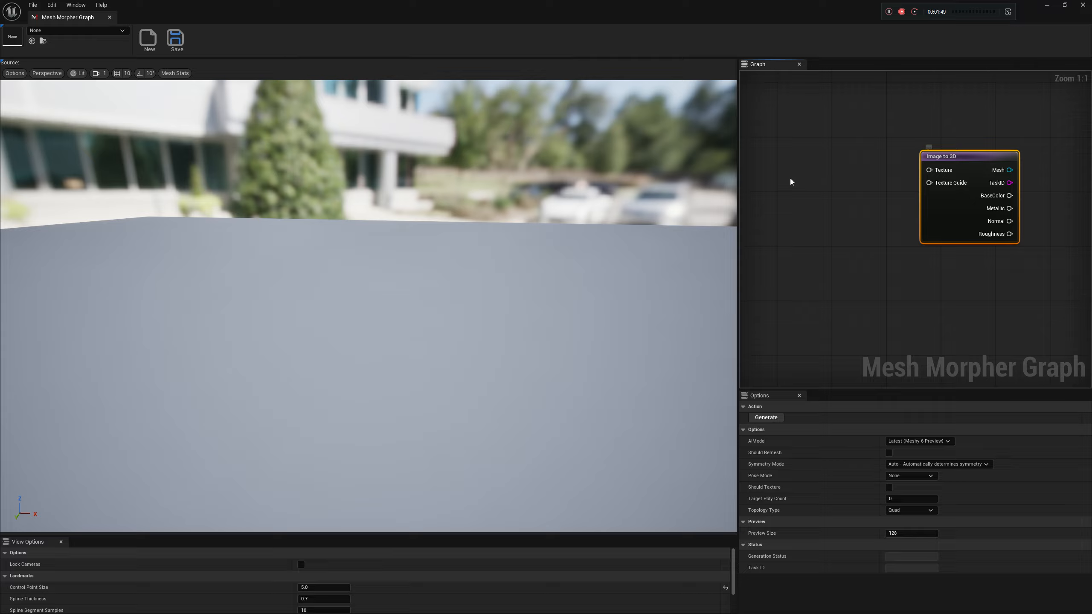
{"action": "right_click", "coordinate": [811, 167]}
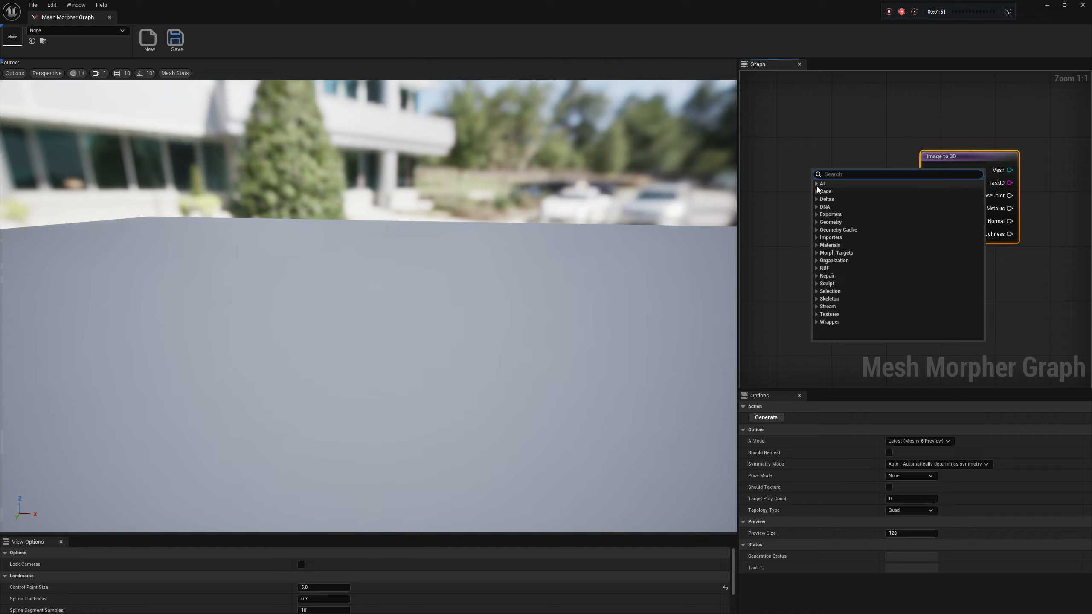
{"action": "right_click", "coordinate": [772, 183]}
{"action": "right_click_drag", "start_coordinate": [783, 169], "coordinate": [801, 168]}
{"action": "right_click", "coordinate": [824, 178]}
{"action": "left_click", "coordinate": [812, 172]}
Add a Load Texture From File node beside the Image to 3D node
{"action": "right_click", "coordinate": [801, 178]}
{"action": "type", "text": "load text"}
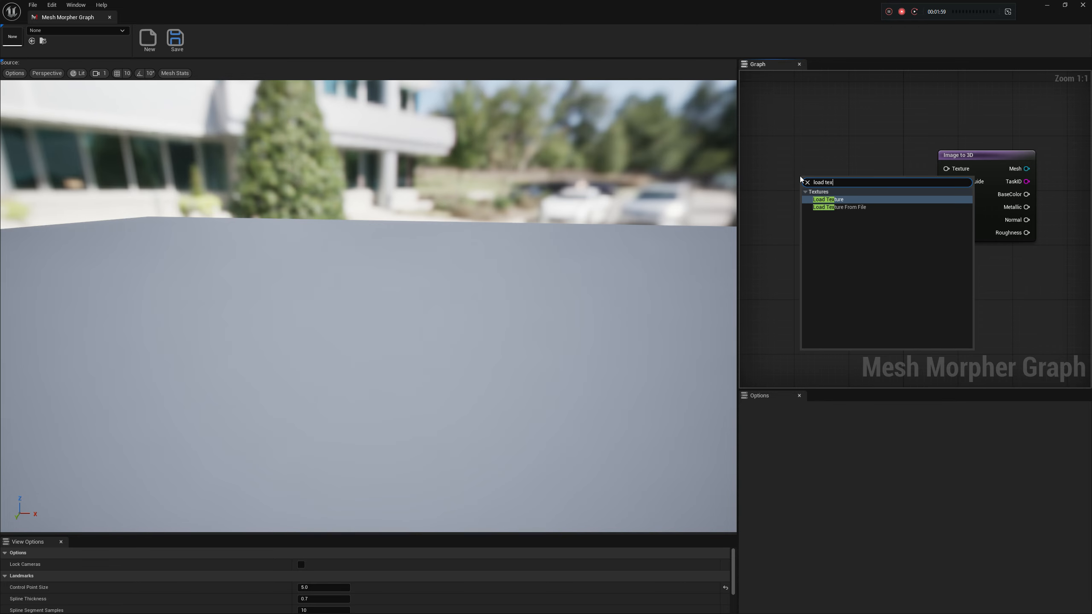
{"action": "left_click", "coordinate": [848, 207]}
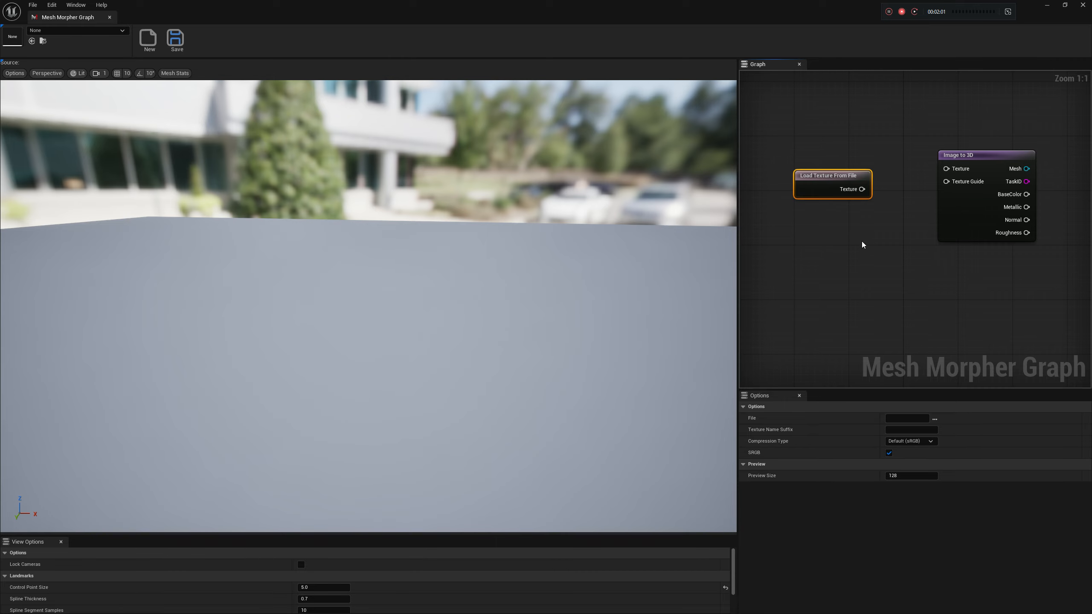
Load SnoopyCleanNoCircle.png into the texture node and connect it to the Texture input of Image to 3D
{"action": "left_click", "coordinate": [935, 419]}
{"action": "double_click", "coordinate": [158, 142]}
{"action": "left_click_drag", "start_coordinate": [828, 196], "coordinate": [946, 170]}
{"action": "left_click_drag", "start_coordinate": [822, 178], "coordinate": [836, 158]}
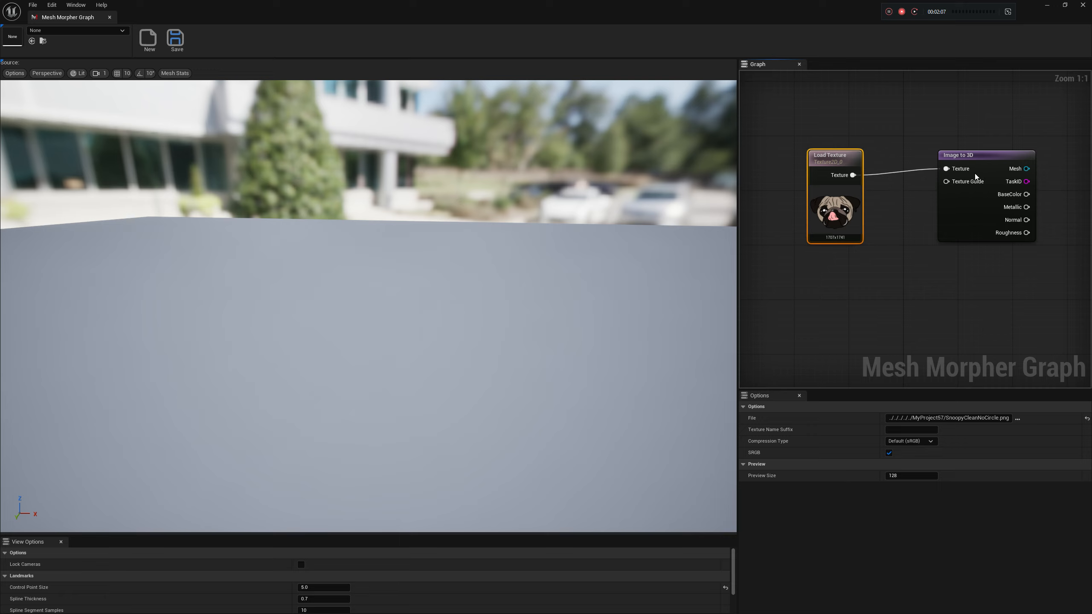
Review the Image to 3D node's AI model and pose mode choices, keeping Latest (Meshy 6 Preview) and None
{"action": "left_click", "coordinate": [982, 155]}
{"action": "right_click_drag", "start_coordinate": [1008, 143], "coordinate": [939, 124]}
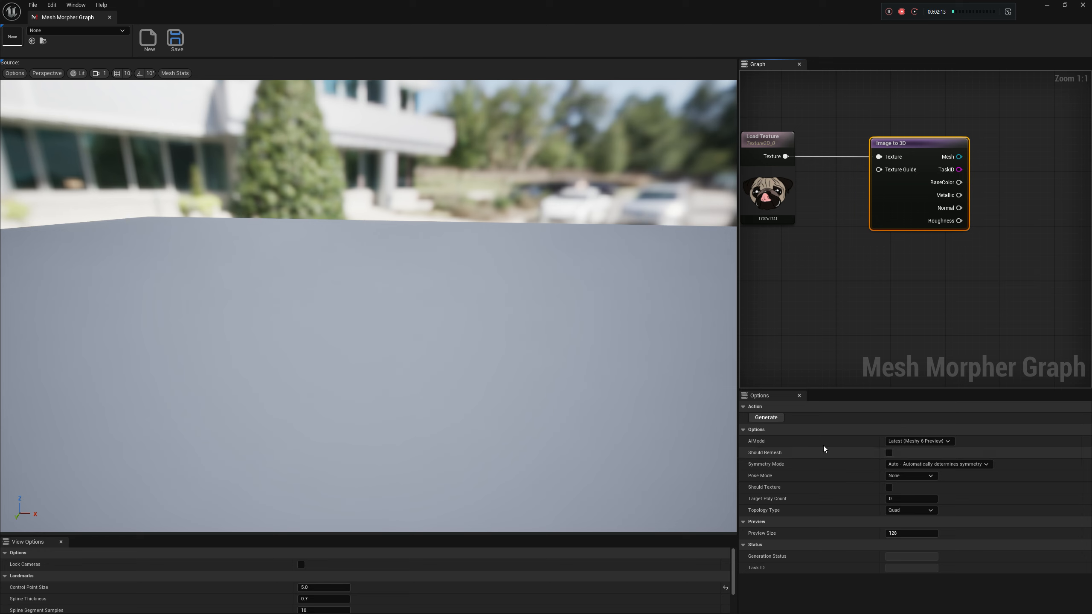
{"action": "left_click", "coordinate": [915, 442]}
{"action": "left_click", "coordinate": [918, 443]}
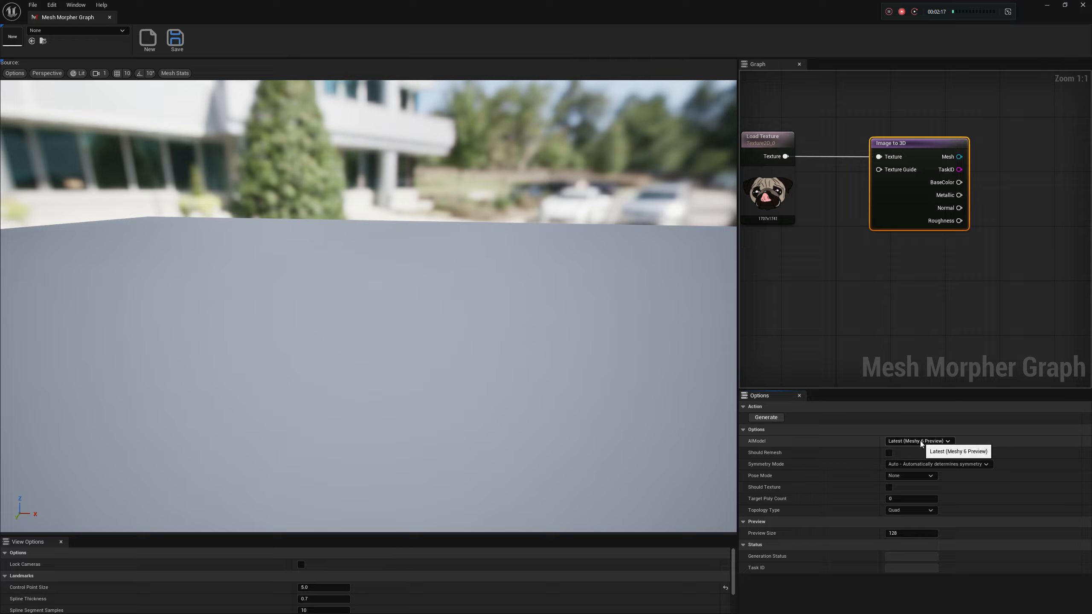
{"action": "left_click", "coordinate": [913, 443]}
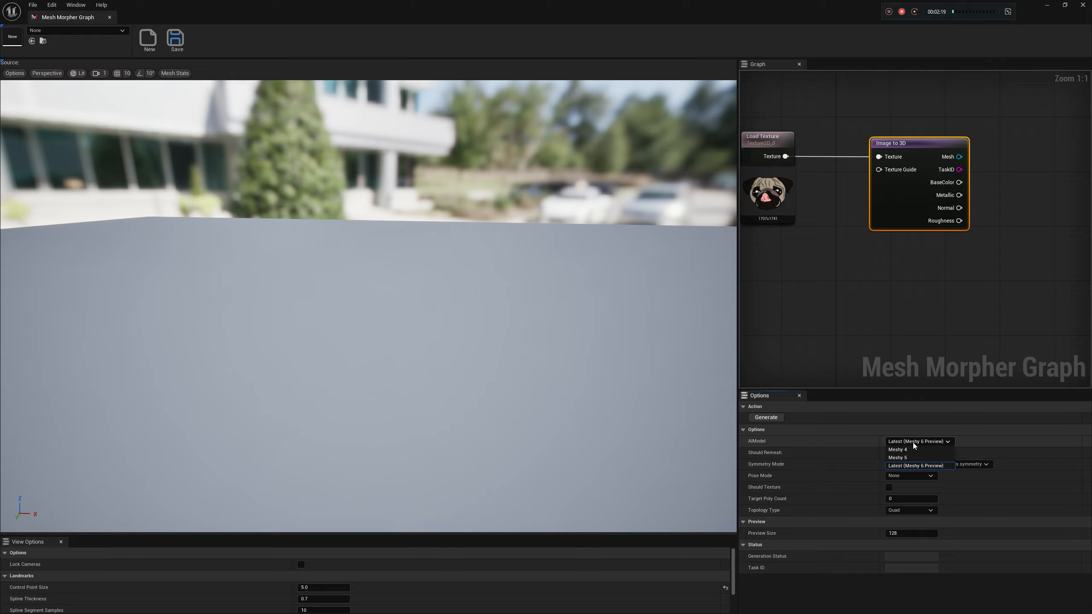
{"action": "left_click", "coordinate": [916, 466]}
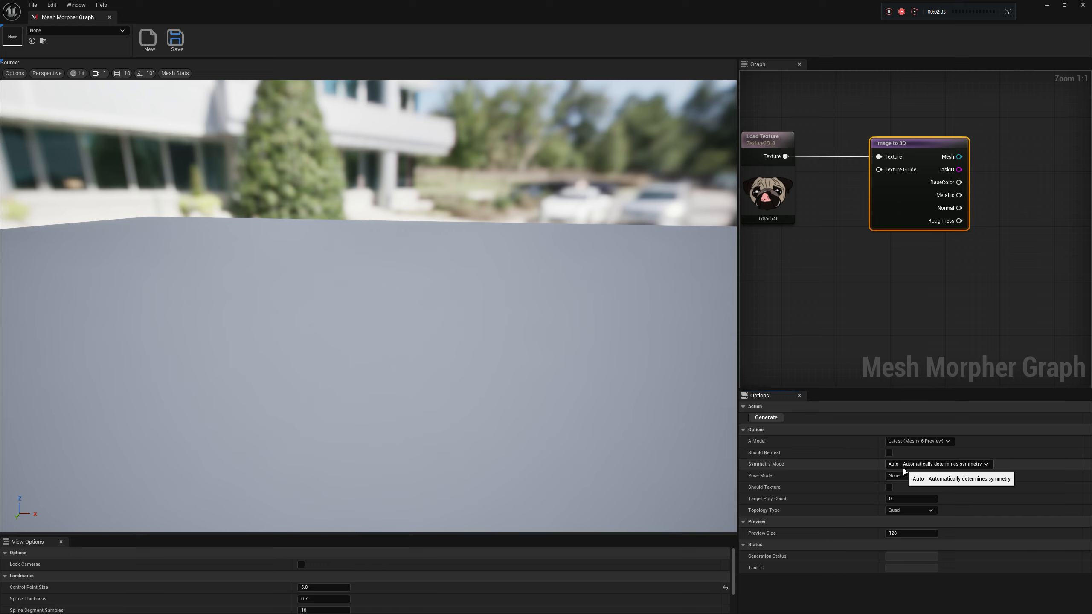
{"action": "left_click", "coordinate": [891, 477]}
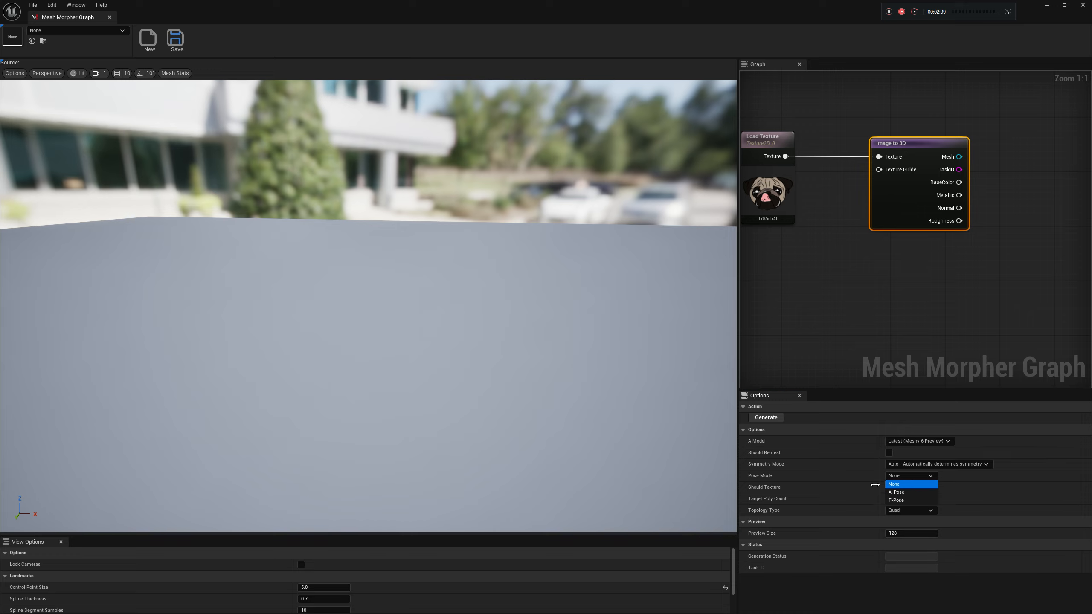
{"action": "left_click", "coordinate": [796, 485]}
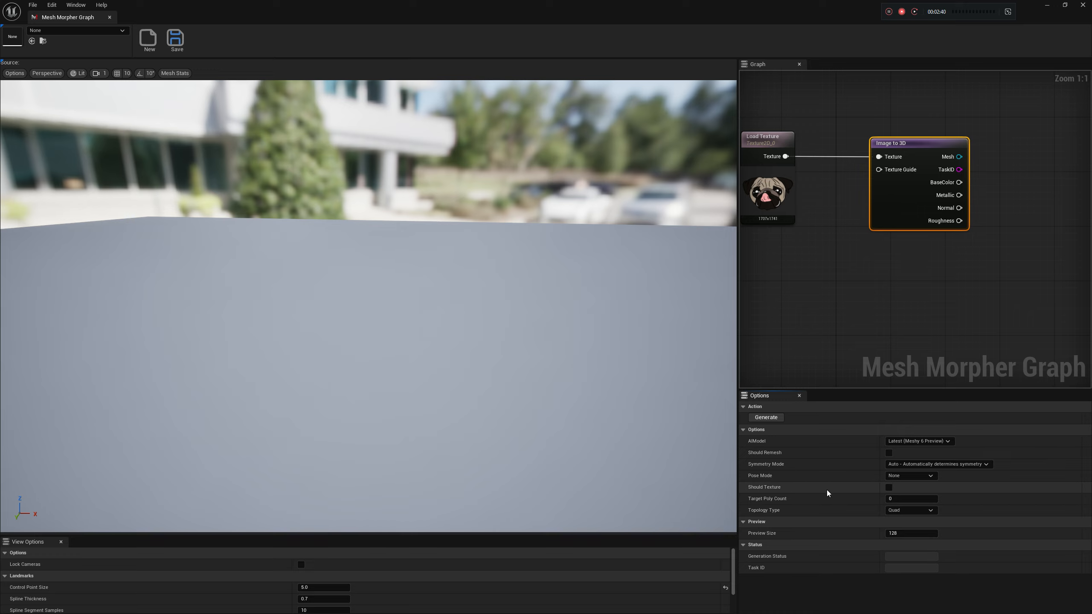
Enable texturing and PBR maps for the Image to 3D generation
{"action": "left_click", "coordinate": [888, 488]}
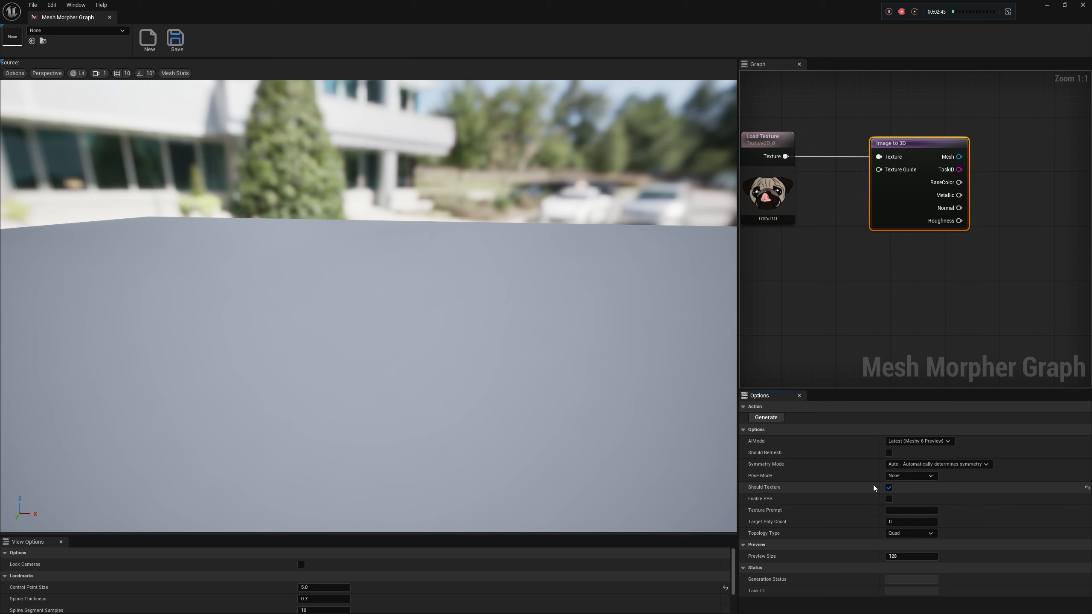
{"action": "right_click_drag", "start_coordinate": [805, 352], "coordinate": [831, 366]}
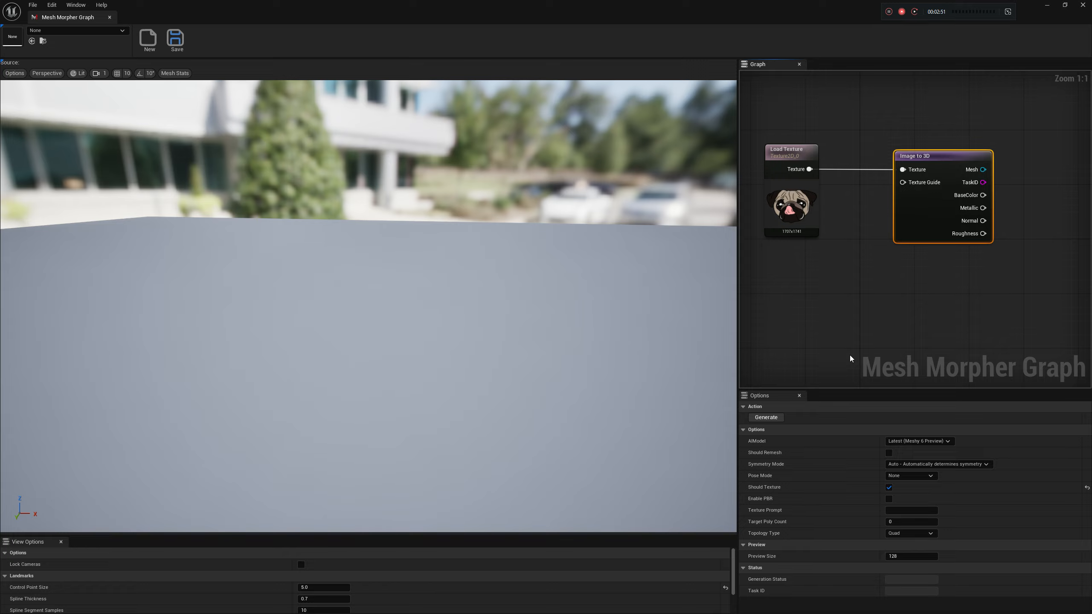
{"action": "right_click_drag", "start_coordinate": [844, 338], "coordinate": [893, 329]}
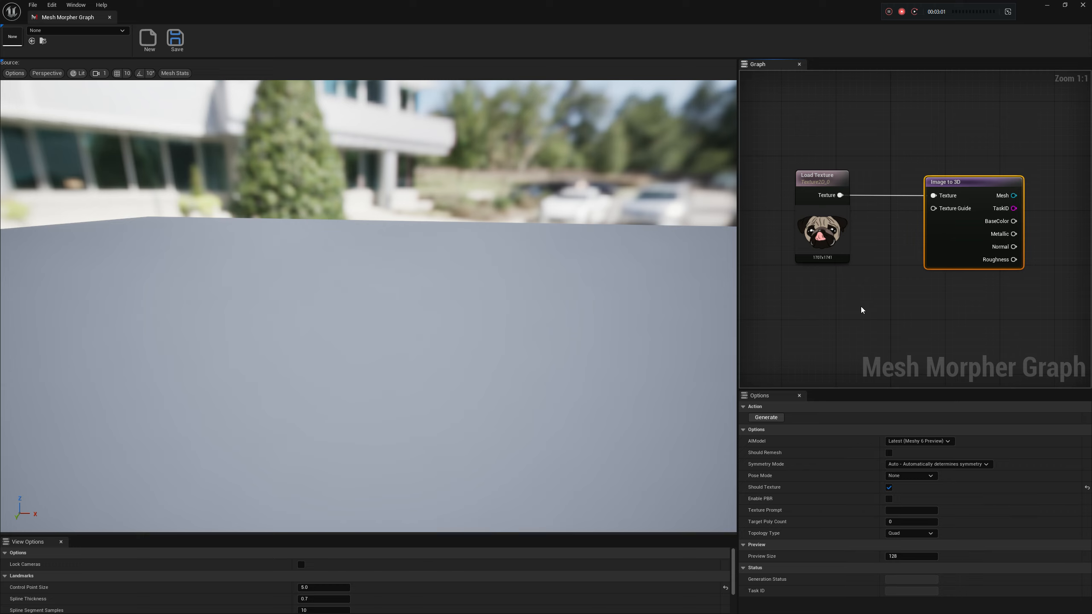
{"action": "right_click_drag", "start_coordinate": [861, 306], "coordinate": [860, 299]}
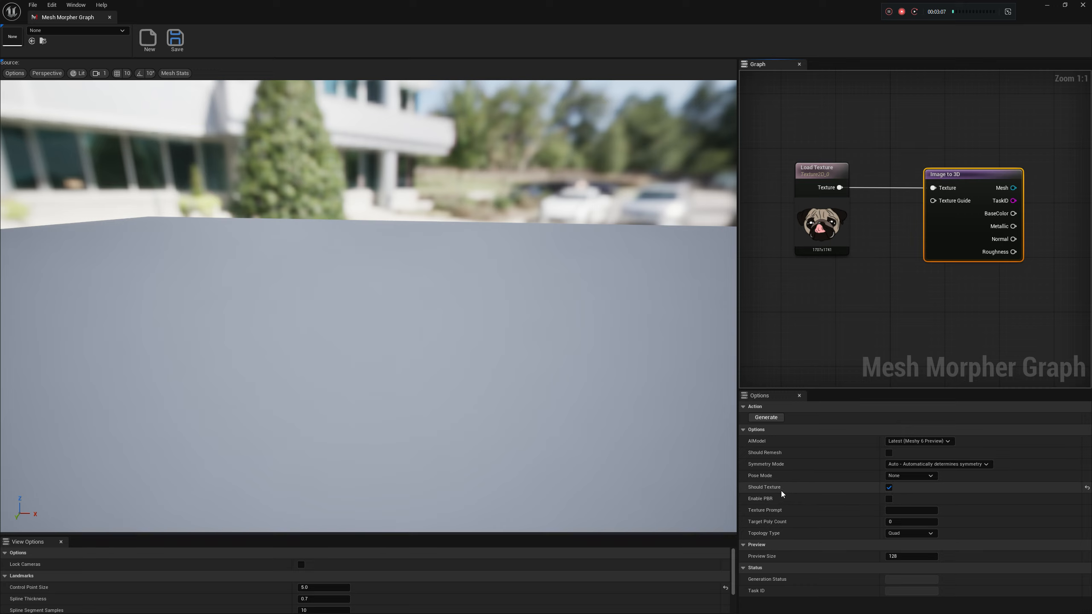
{"action": "left_click", "coordinate": [889, 499]}
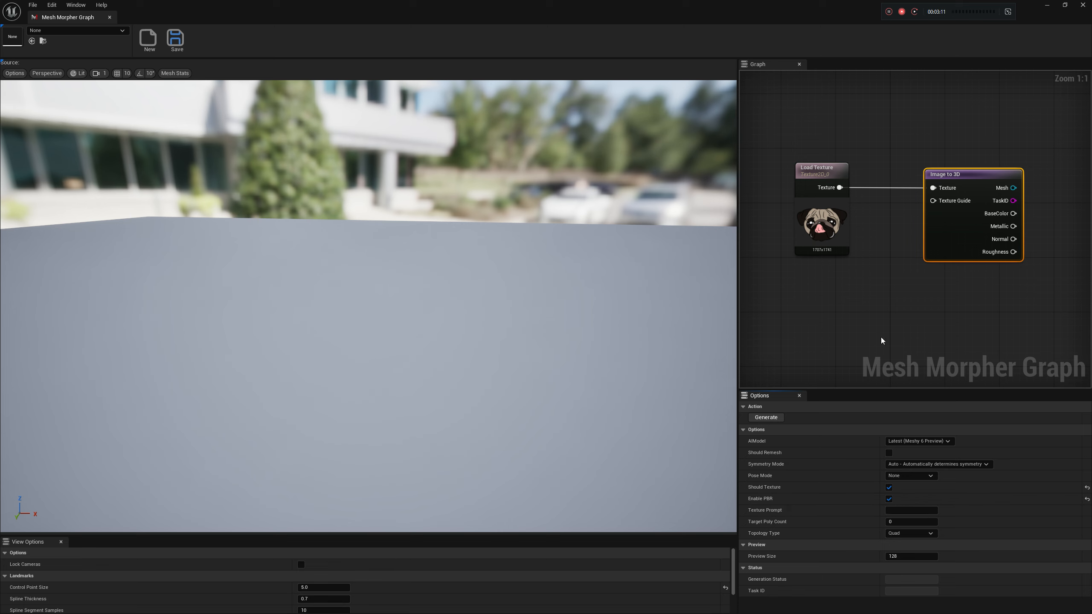
{"action": "right_click_drag", "start_coordinate": [880, 340], "coordinate": [877, 350]}
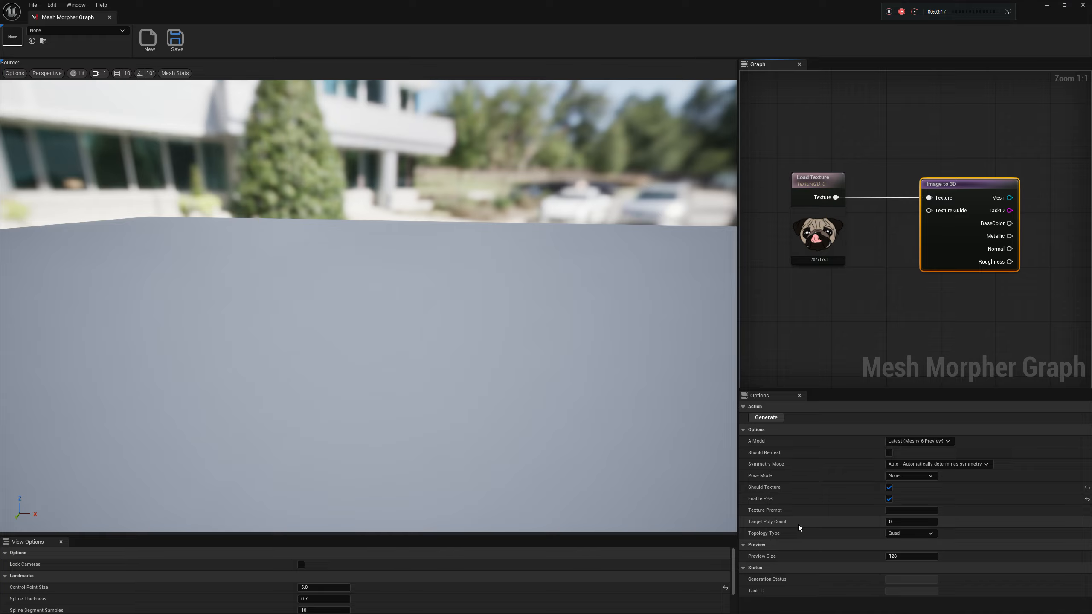
Enable remeshing on the Image to 3D node with a target poly count of 10000 and Quad topology
{"action": "left_click", "coordinate": [888, 453]}
{"action": "left_click", "coordinate": [910, 521]}
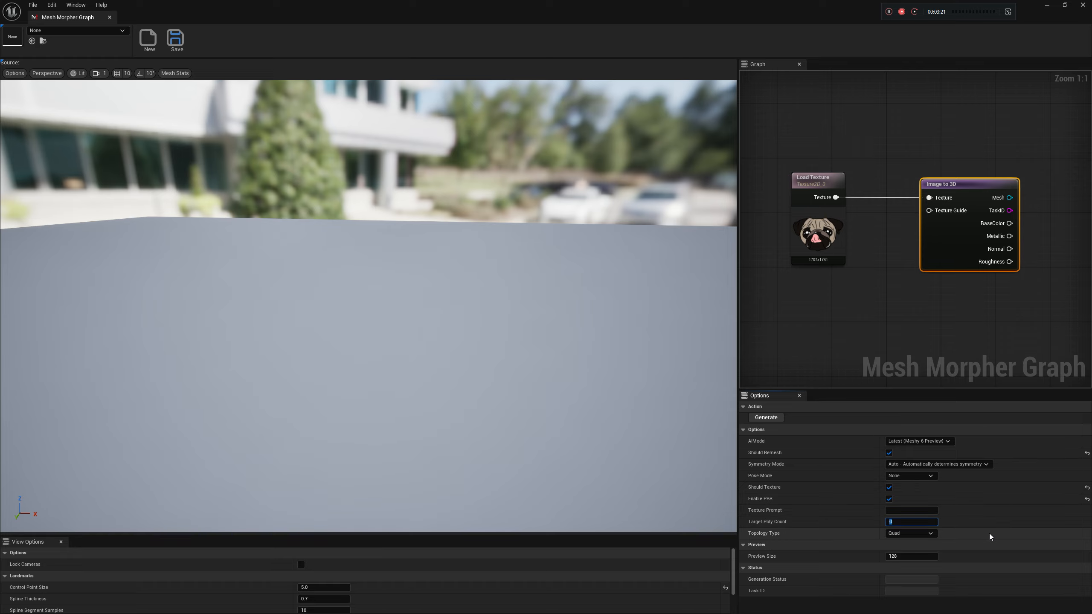
{"action": "type", "text": "10000"}
{"action": "key", "text": "Return"}
{"action": "left_click", "coordinate": [910, 534]}
{"action": "left_click", "coordinate": [910, 543]}
Generate the 3D mesh from the pug image and examine the resulting model from the front
{"action": "right_click_drag", "start_coordinate": [899, 328], "coordinate": [843, 339]}
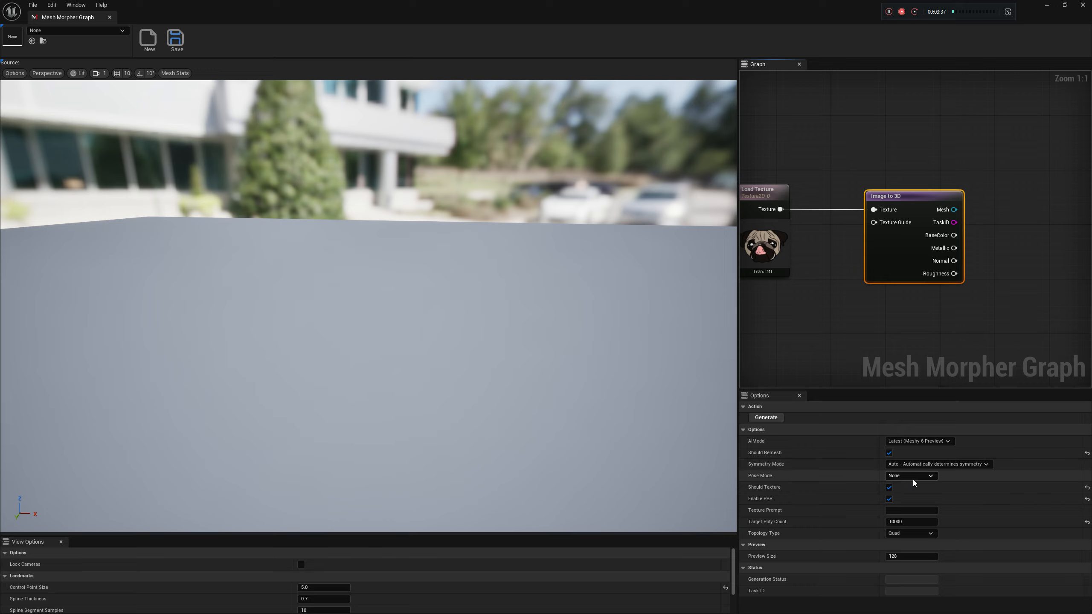
{"action": "right_click_drag", "start_coordinate": [816, 328], "coordinate": [848, 351]}
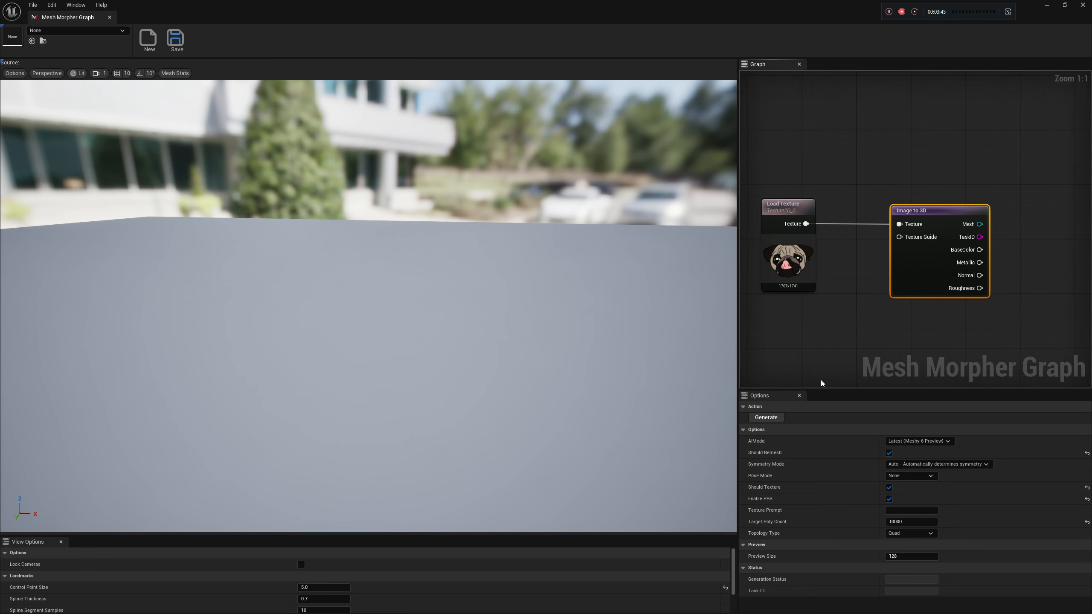
{"action": "left_click", "coordinate": [770, 418]}
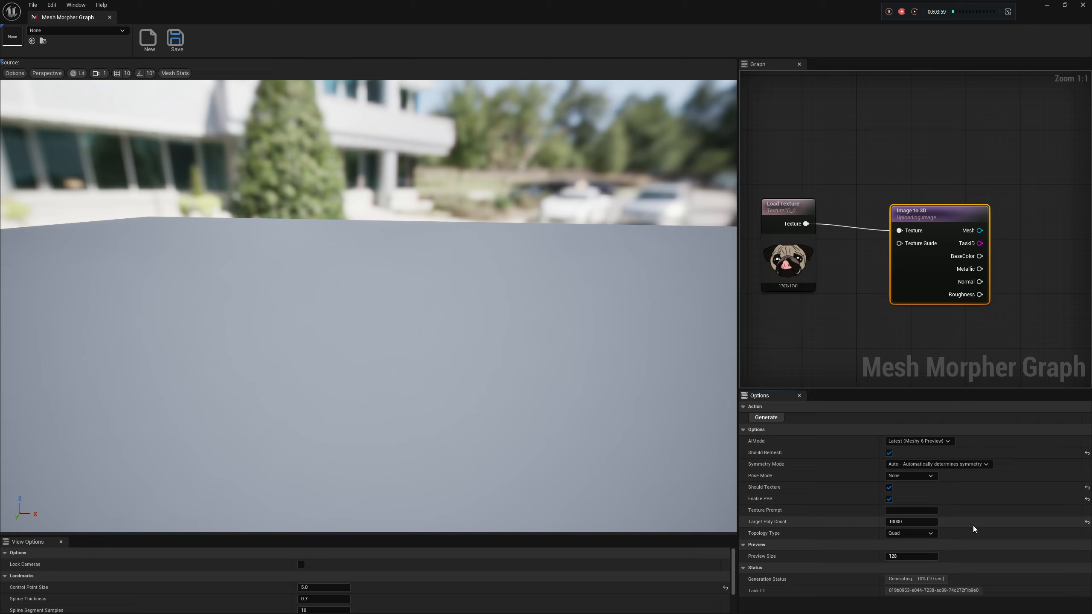
{"action": "left_click_drag", "start_coordinate": [915, 214], "coordinate": [909, 207]}
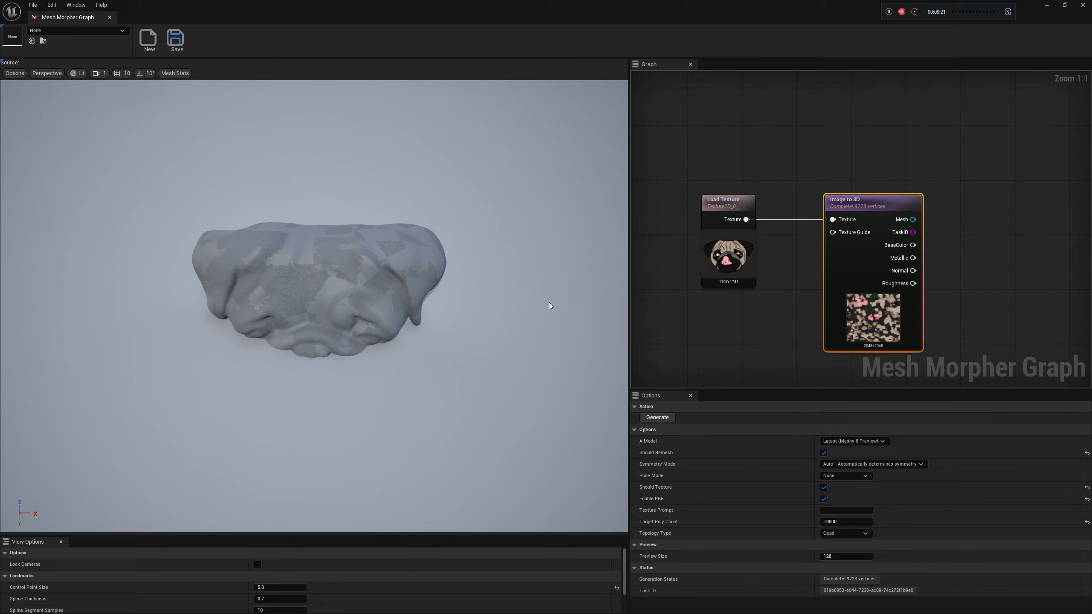
{"action": "right_click_drag", "start_coordinate": [543, 303], "coordinate": [531, 267]}
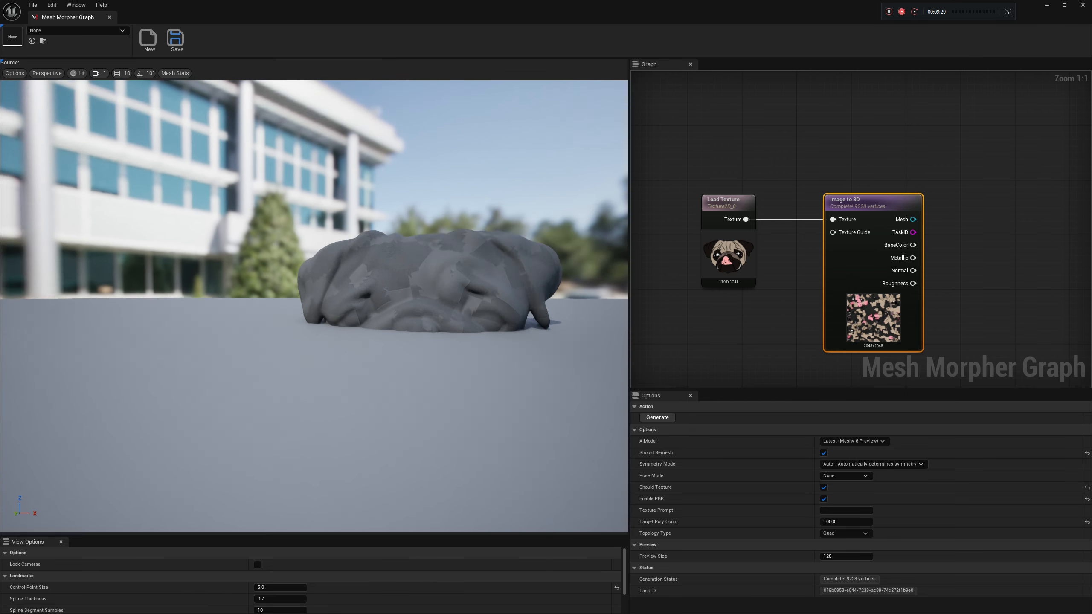
{"action": "right_click_drag", "start_coordinate": [359, 275], "coordinate": [368, 295]}
{"action": "right_click_drag", "start_coordinate": [988, 277], "coordinate": [974, 301]}
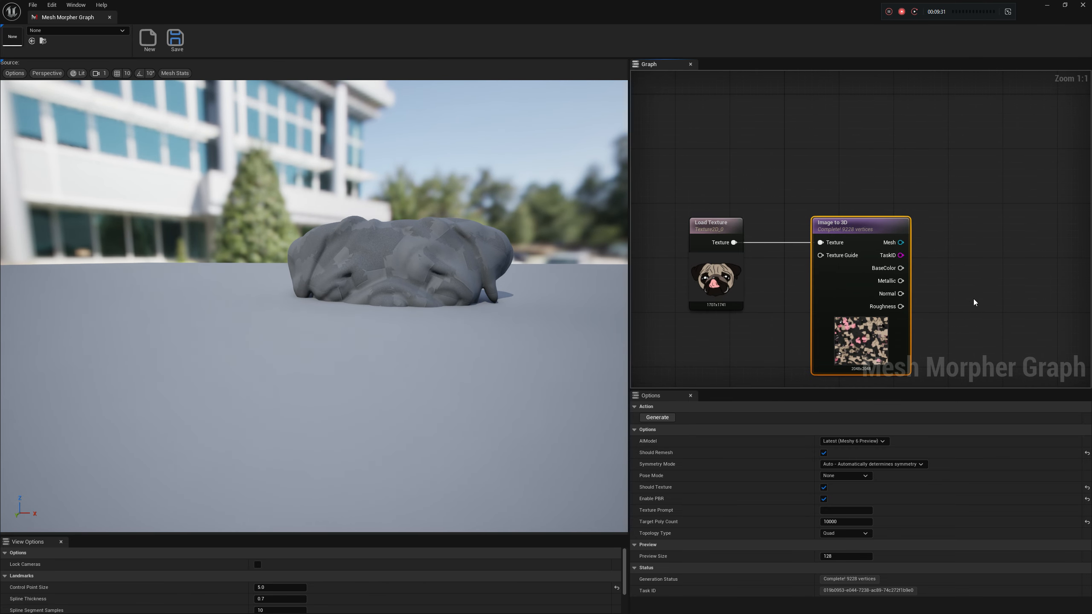
{"action": "right_click_drag", "start_coordinate": [488, 273], "coordinate": [499, 282]}
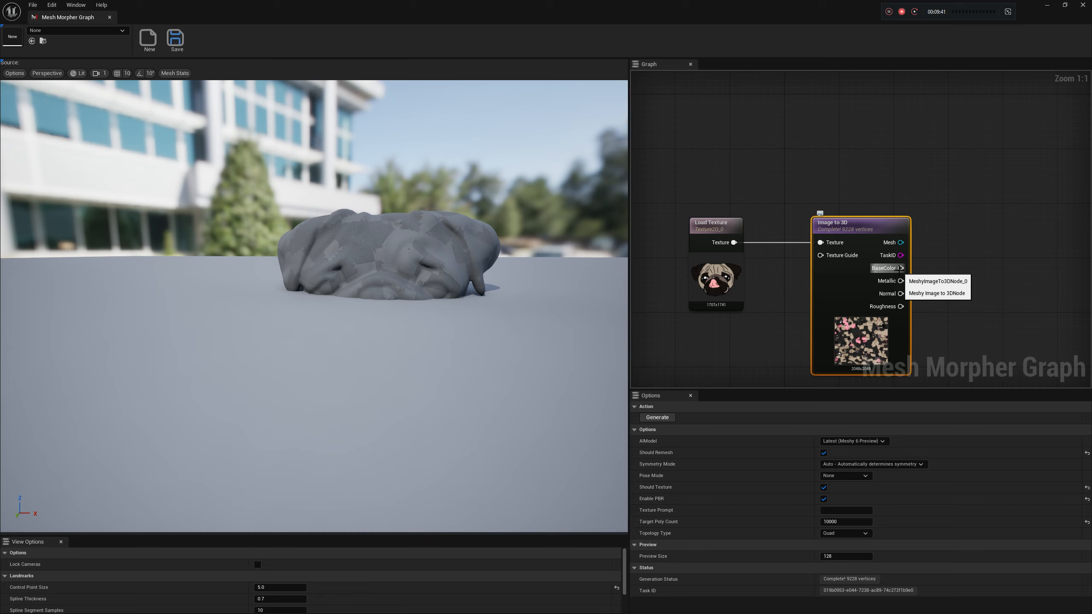
Add a Create Material from Textures node fed by the BaseColor, Metallic, Normal and Roughness outputs of Image to 3D
{"action": "left_click_drag", "start_coordinate": [899, 268], "coordinate": [974, 299]}
{"action": "left_click", "coordinate": [967, 362]}
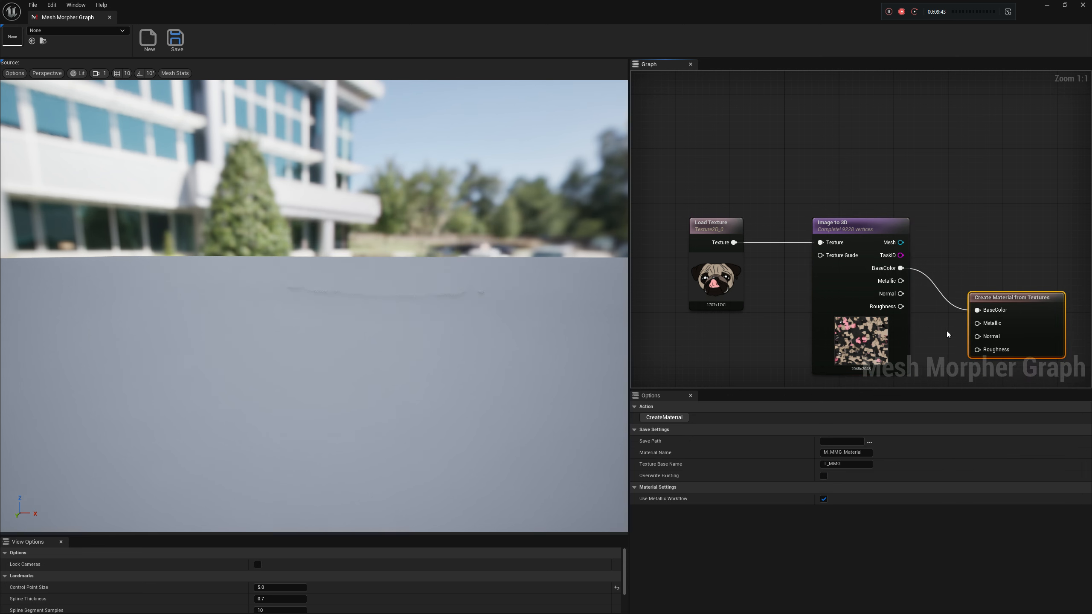
{"action": "left_click_drag", "start_coordinate": [900, 280], "coordinate": [1005, 343]}
{"action": "left_click_drag", "start_coordinate": [900, 307], "coordinate": [1001, 354]}
{"action": "left_click", "coordinate": [856, 227]}
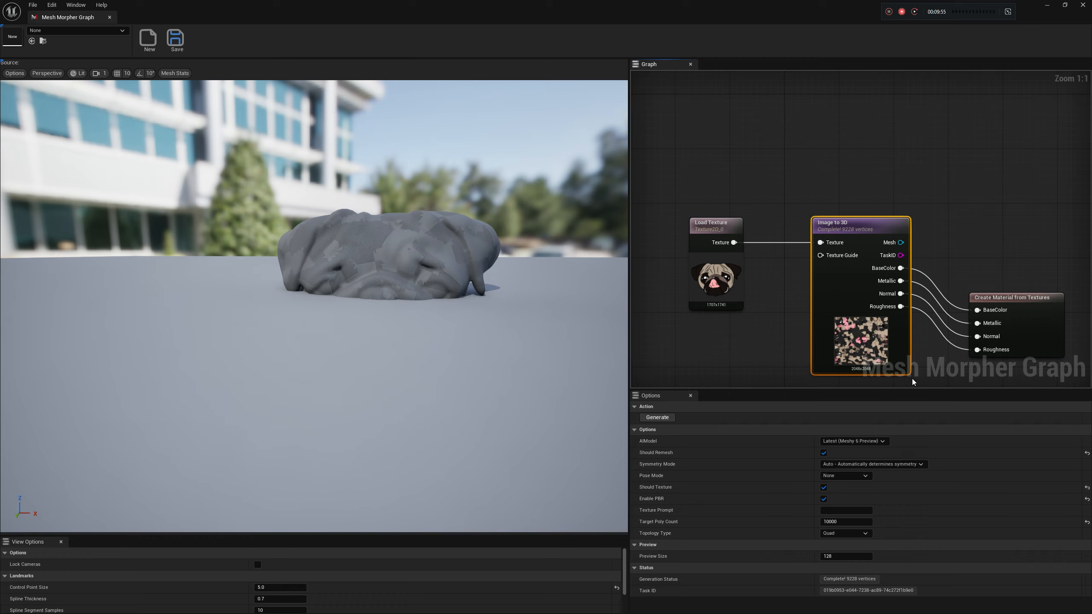
Browse the available save folders for the Create Material from Textures node
{"action": "left_click", "coordinate": [1015, 297]}
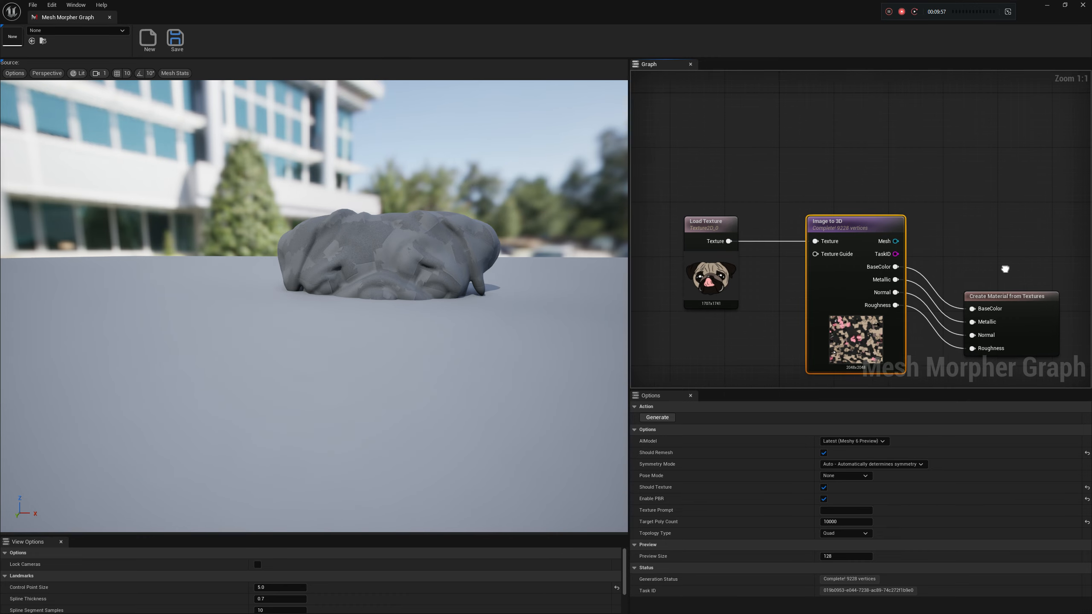
{"action": "left_click", "coordinate": [869, 442]}
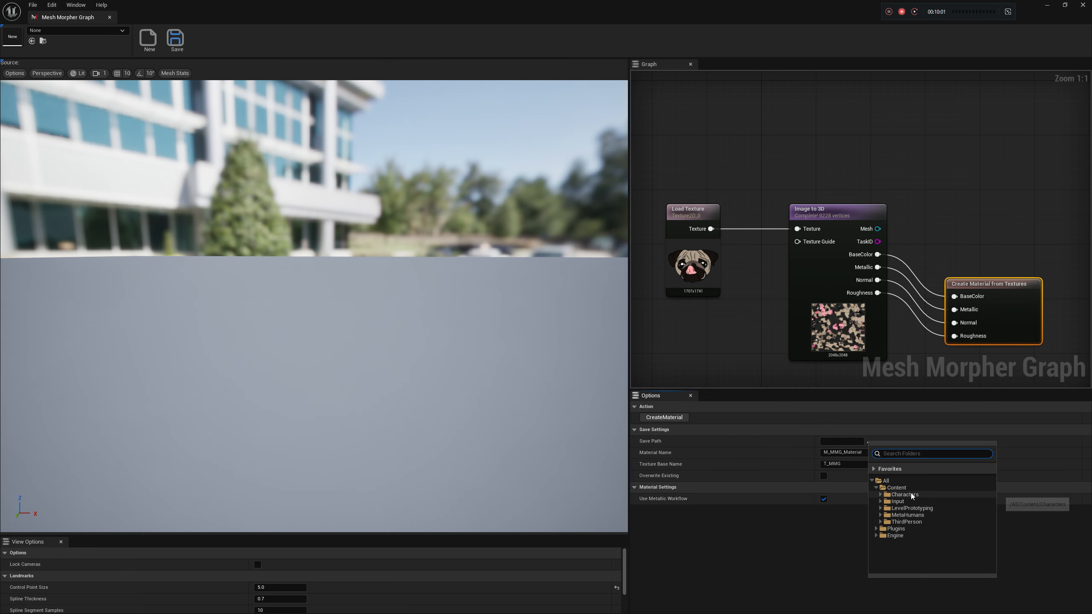
{"action": "right_click", "coordinate": [908, 544]}
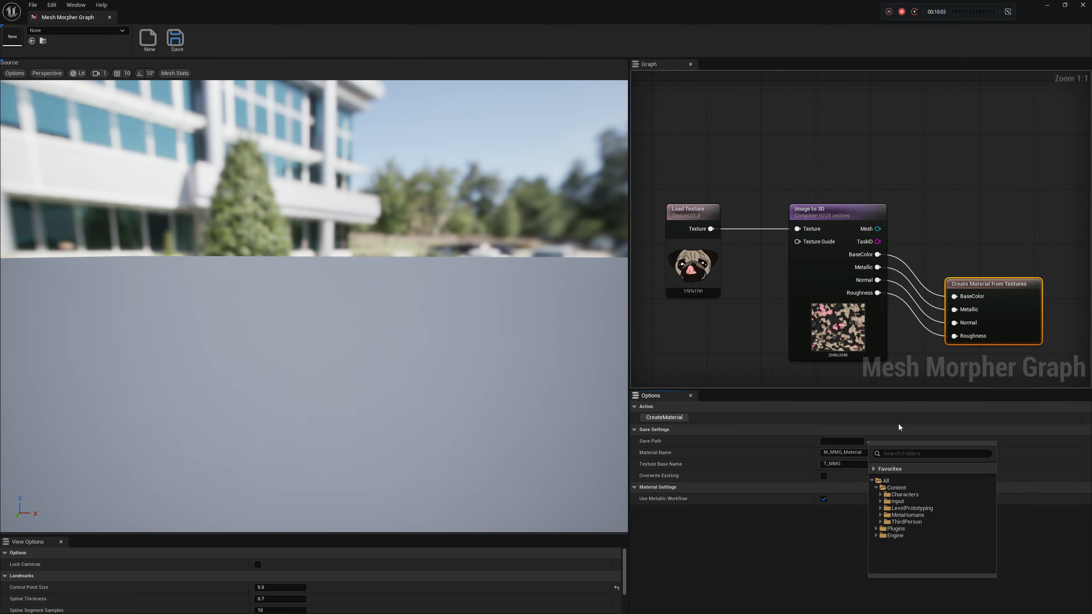
Switch to the main Unreal Editor window and create a folder named Materials under Content
{"action": "left_click", "coordinate": [1047, 6]}
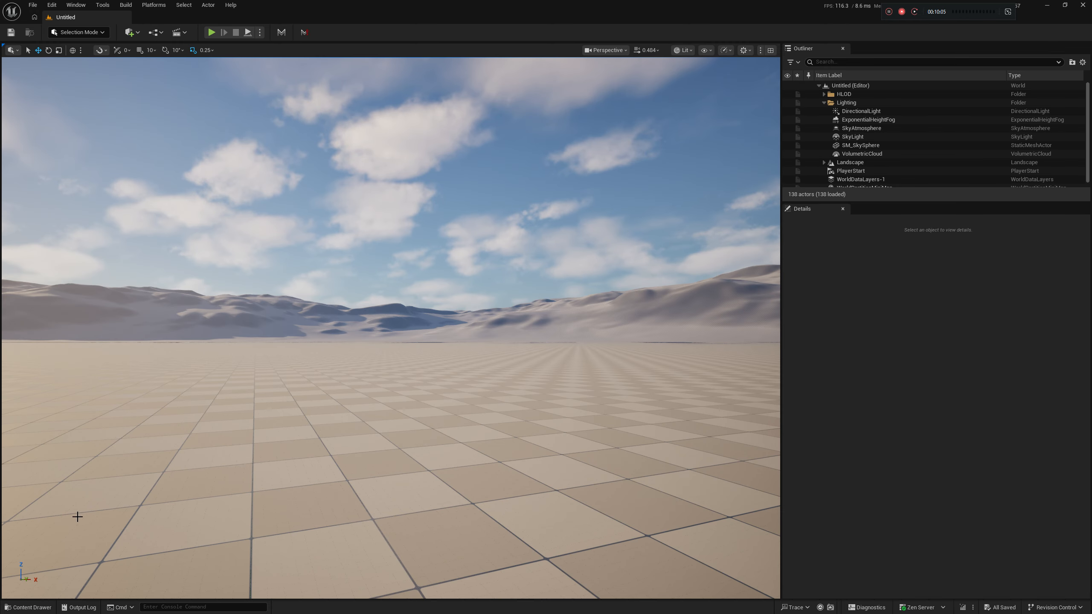
{"action": "left_click", "coordinate": [27, 606]}
{"action": "right_click", "coordinate": [184, 527]}
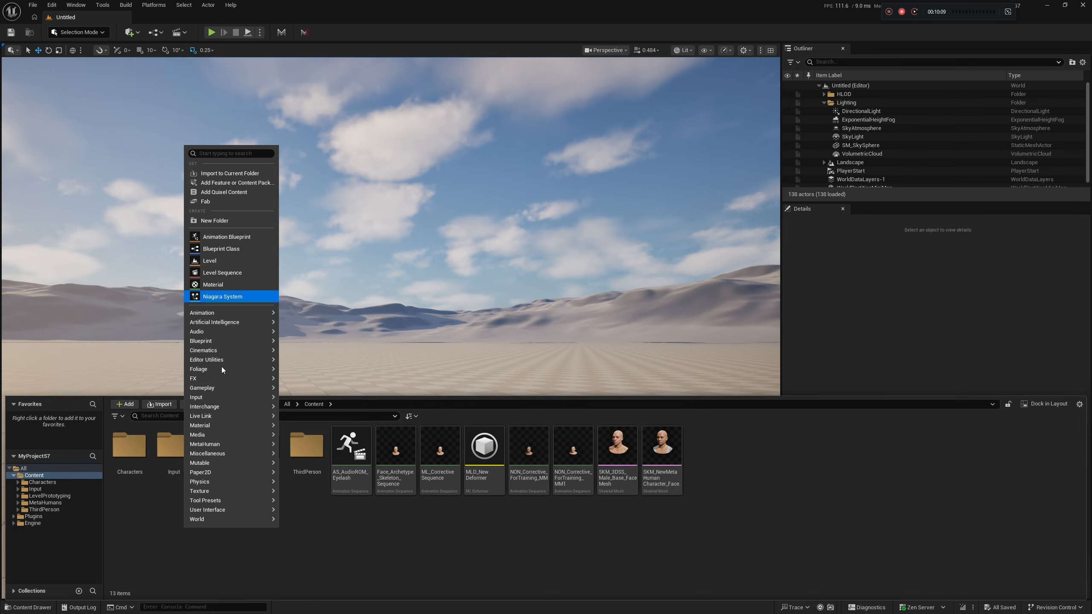
{"action": "left_click", "coordinate": [219, 220]}
{"action": "type", "text": "Materials"}
{"action": "key", "text": "Return"}
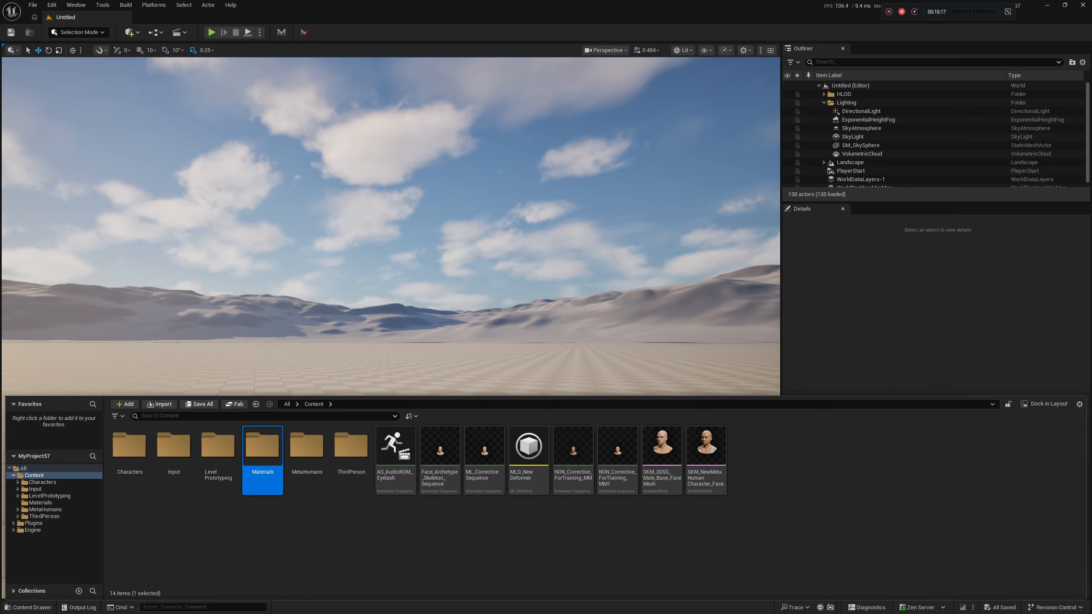
Return to Mesh Morpher Graph, set the material's save path to /Game/Materials and create the material
{"action": "key", "text": "alt+Tab"}
{"action": "left_click", "coordinate": [869, 441]}
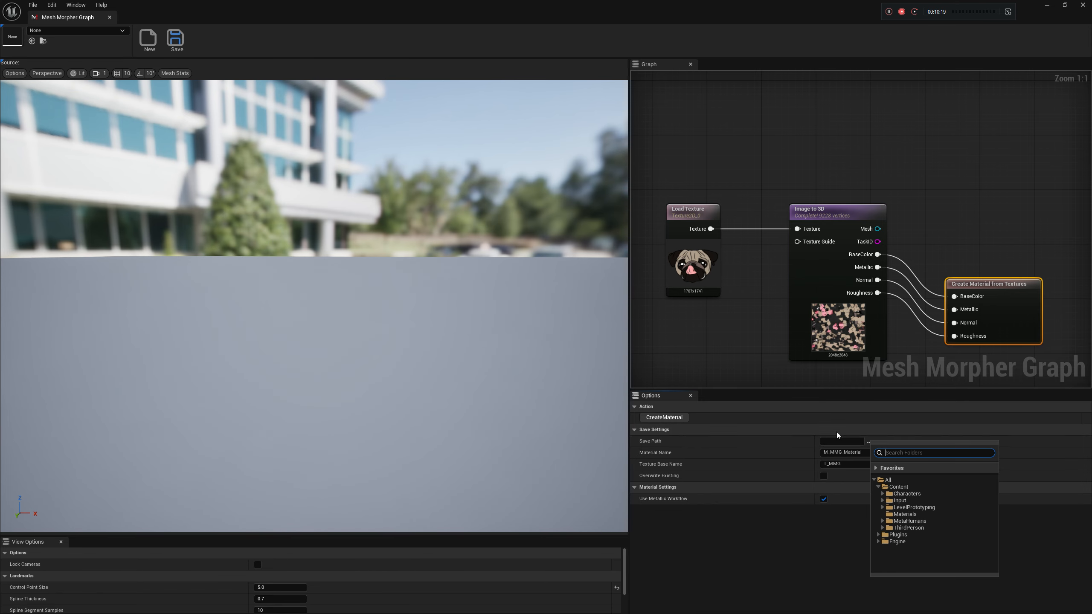
{"action": "left_click", "coordinate": [914, 515]}
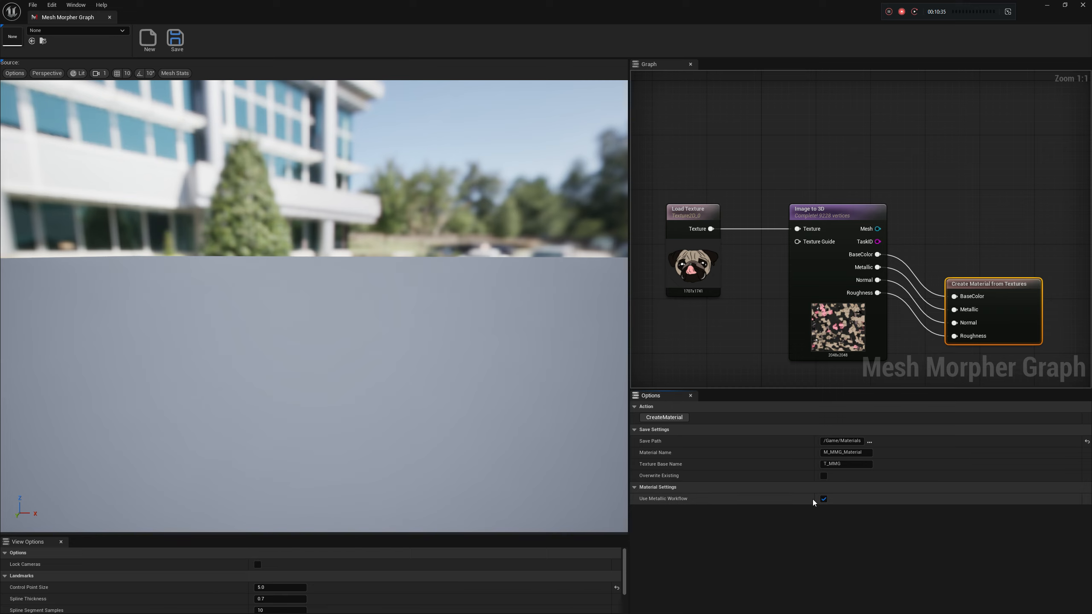
{"action": "right_click_drag", "start_coordinate": [922, 369], "coordinate": [919, 340]}
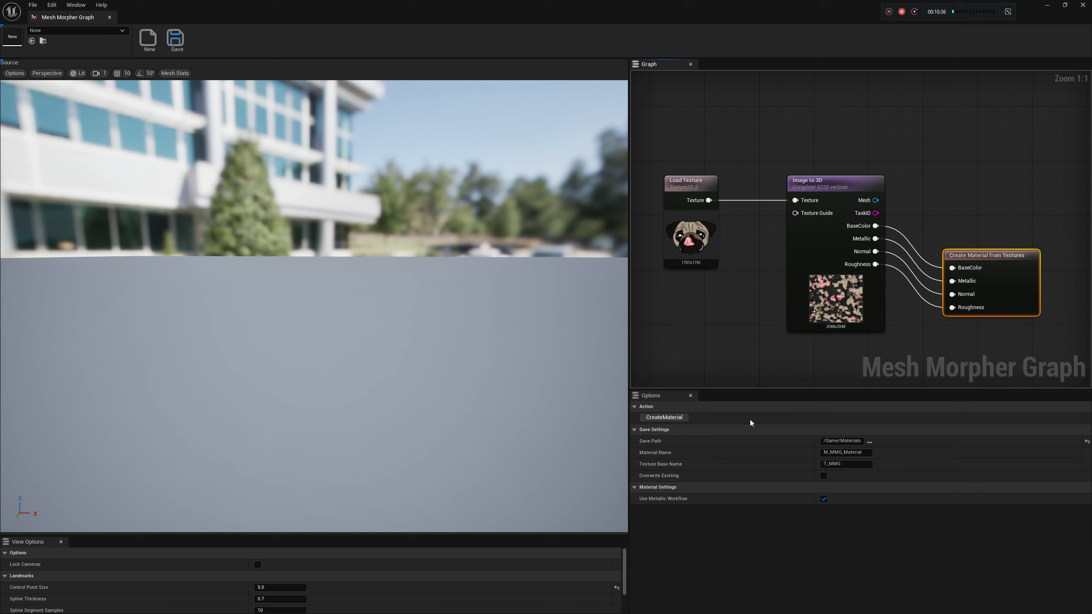
{"action": "left_click", "coordinate": [679, 418]}
Add a Set Materials node fed by the Mesh output of Image to 3D
{"action": "right_click_drag", "start_coordinate": [902, 205], "coordinate": [851, 237]}
{"action": "left_click_drag", "start_coordinate": [825, 232], "coordinate": [1048, 234]}
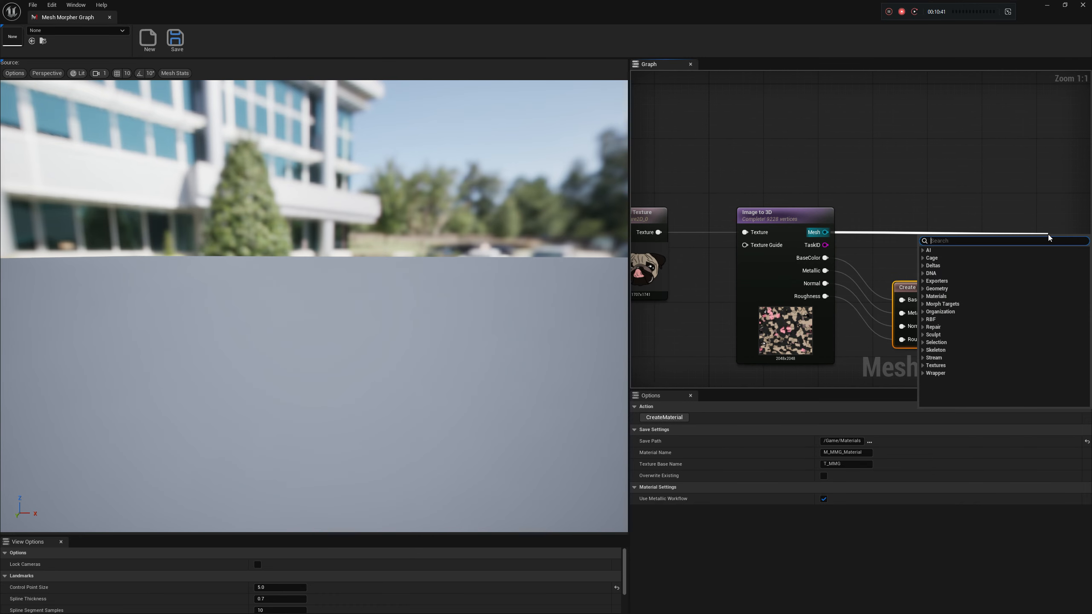
{"action": "type", "text": "mat"}
{"action": "left_click", "coordinate": [960, 282]}
{"action": "right_click_drag", "start_coordinate": [1038, 287], "coordinate": [986, 286]}
{"action": "left_click_drag", "start_coordinate": [1032, 238], "coordinate": [1032, 231]}
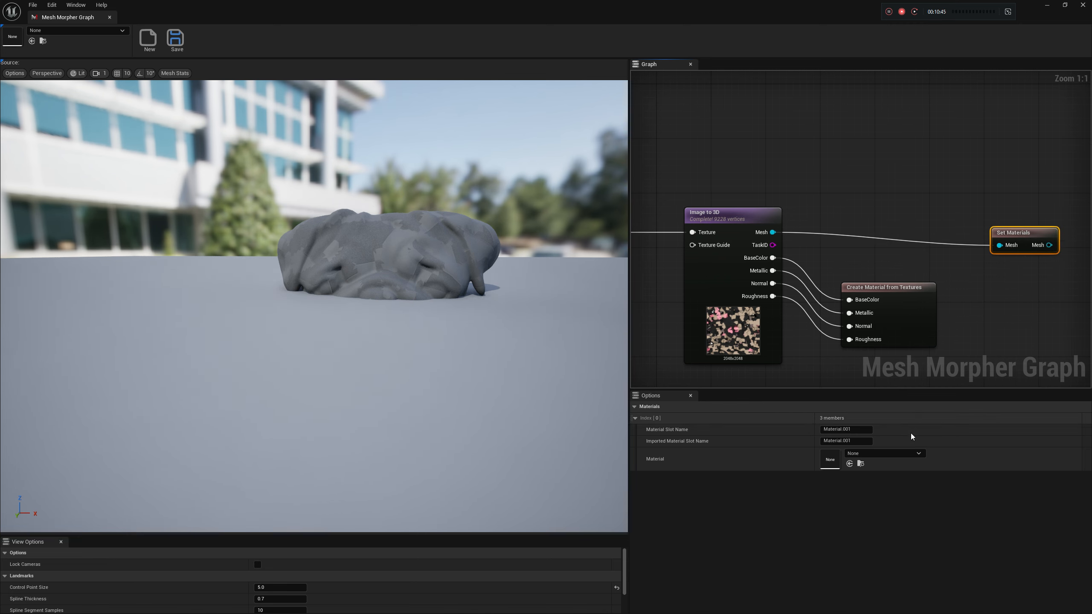
Assign M_MMG_Material to the Material.001 slot, line up the Set Materials node with its input, and examine the textured pug
{"action": "left_click", "coordinate": [903, 455]}
{"action": "type", "text": "mmg"}
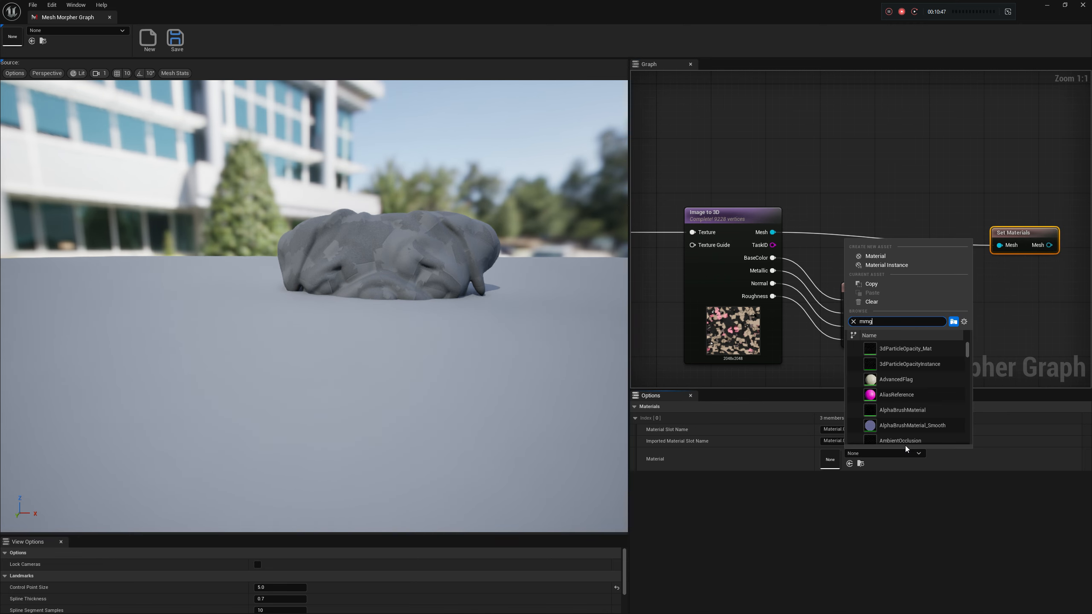
{"action": "left_click", "coordinate": [905, 350]}
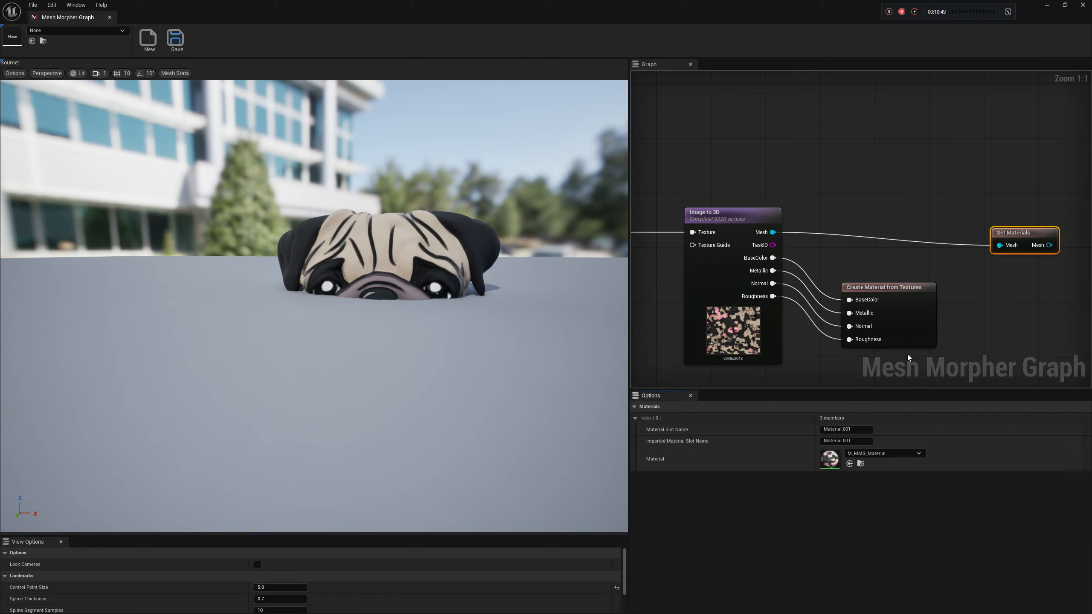
{"action": "left_click_drag", "start_coordinate": [1005, 237], "coordinate": [965, 223]}
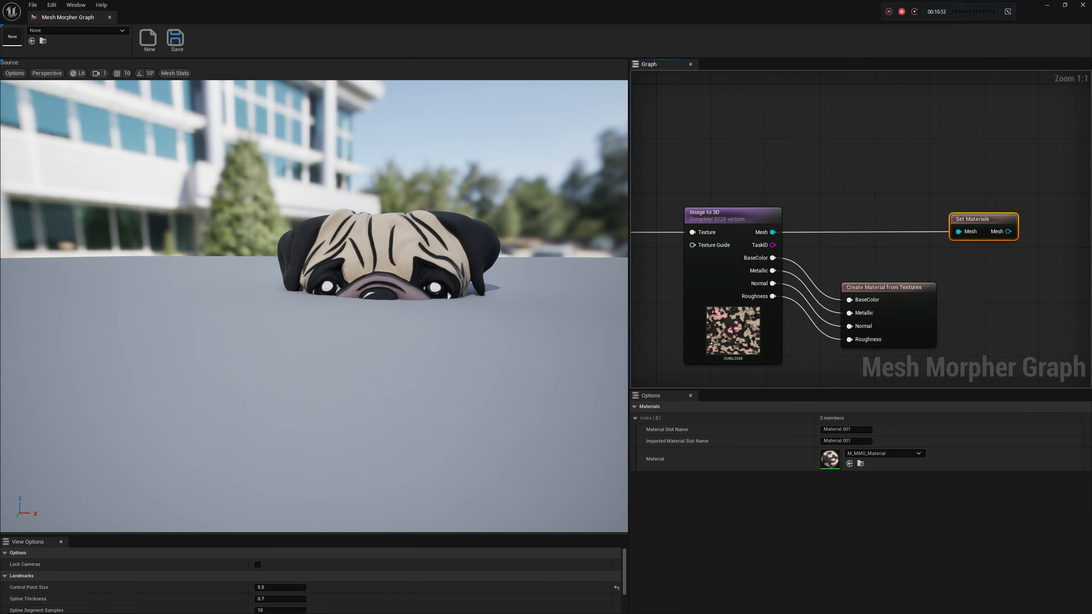
{"action": "right_click_drag", "start_coordinate": [314, 306], "coordinate": [357, 307], "text": "alt"}
{"action": "left_click_drag", "start_coordinate": [357, 306], "coordinate": [207, 302], "text": "alt"}
{"action": "right_click_drag", "start_coordinate": [207, 301], "coordinate": [172, 301], "text": "alt"}
{"action": "left_click_drag", "start_coordinate": [172, 301], "coordinate": [198, 318], "text": "alt"}
{"action": "left_click_drag", "start_coordinate": [445, 291], "coordinate": [456, 318], "text": "alt"}
{"action": "right_click_drag", "start_coordinate": [445, 291], "coordinate": [422, 291], "text": "alt"}
Try a Meshy Remesh node after Set Materials, look over its options, and delete it
{"action": "right_click_drag", "start_coordinate": [942, 275], "coordinate": [940, 249]}
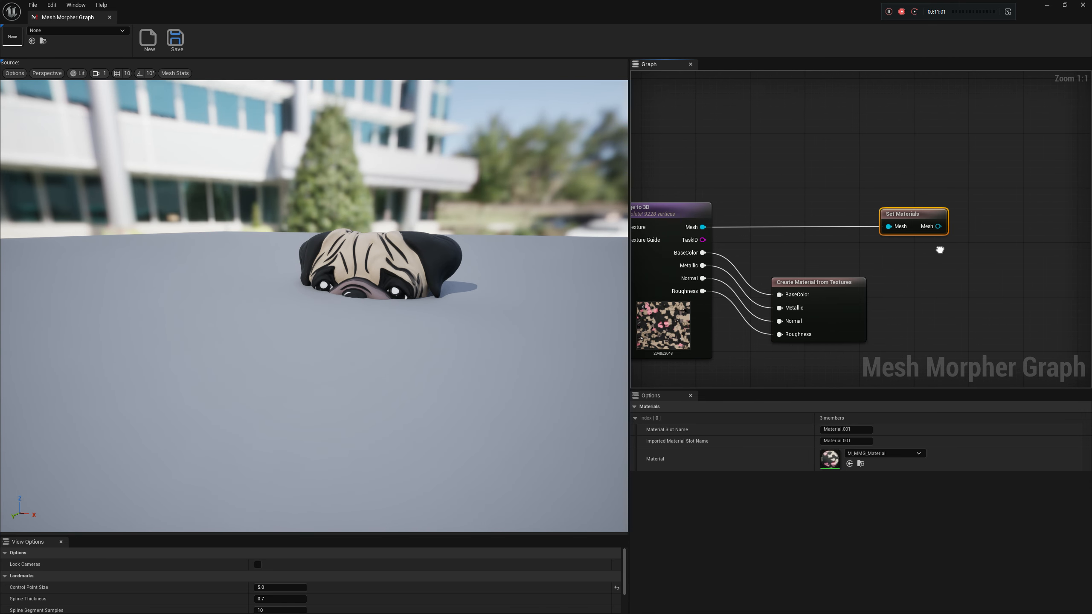
{"action": "left_click_drag", "start_coordinate": [936, 230], "coordinate": [968, 246]}
{"action": "type", "text": "reme"}
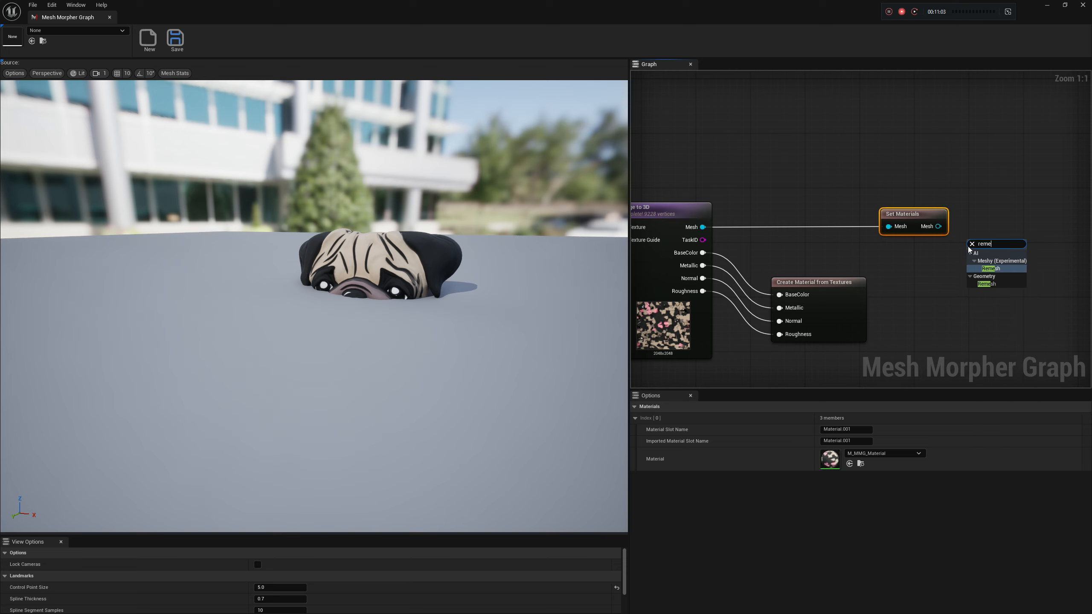
{"action": "left_click", "coordinate": [991, 269]}
{"action": "left_click_drag", "start_coordinate": [1016, 238], "coordinate": [996, 210]}
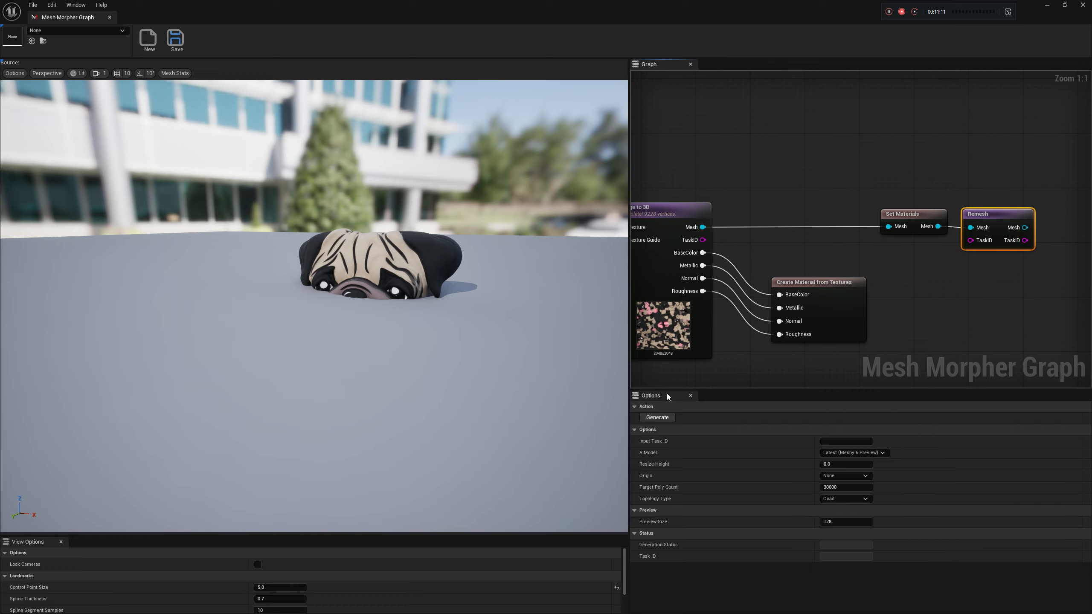
{"action": "right_click_drag", "start_coordinate": [770, 261], "coordinate": [811, 252]}
{"action": "right_click_drag", "start_coordinate": [957, 239], "coordinate": [875, 257]}
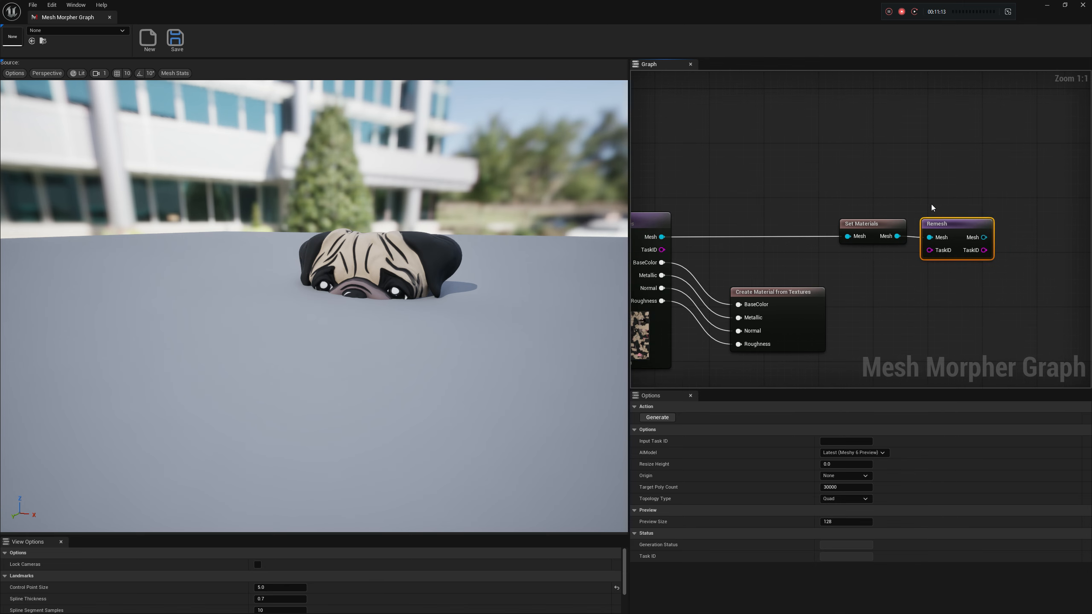
{"action": "key", "text": "Delete"}
Try the Geometry Remesh node after Set Materials, look over its options, and remove it from the graph
{"action": "right_click", "coordinate": [935, 234]}
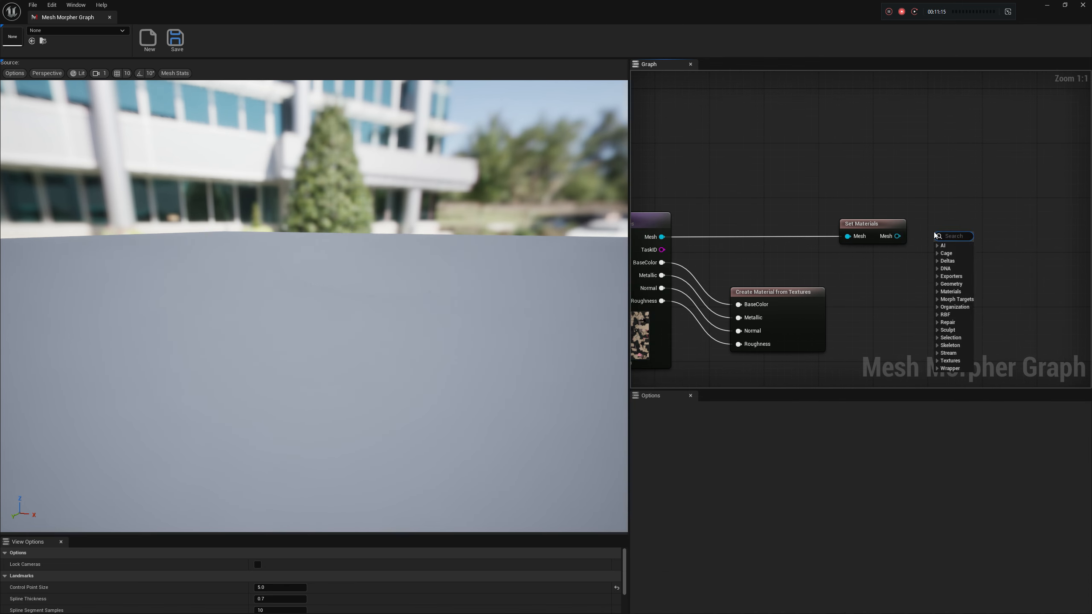
{"action": "type", "text": "reme"}
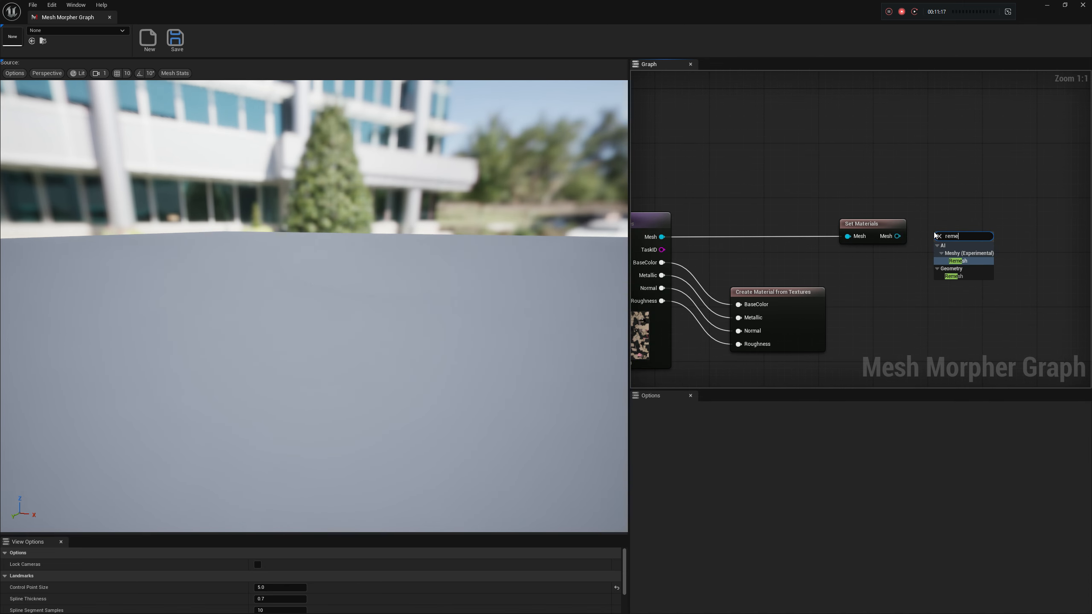
{"action": "left_click", "coordinate": [959, 277]}
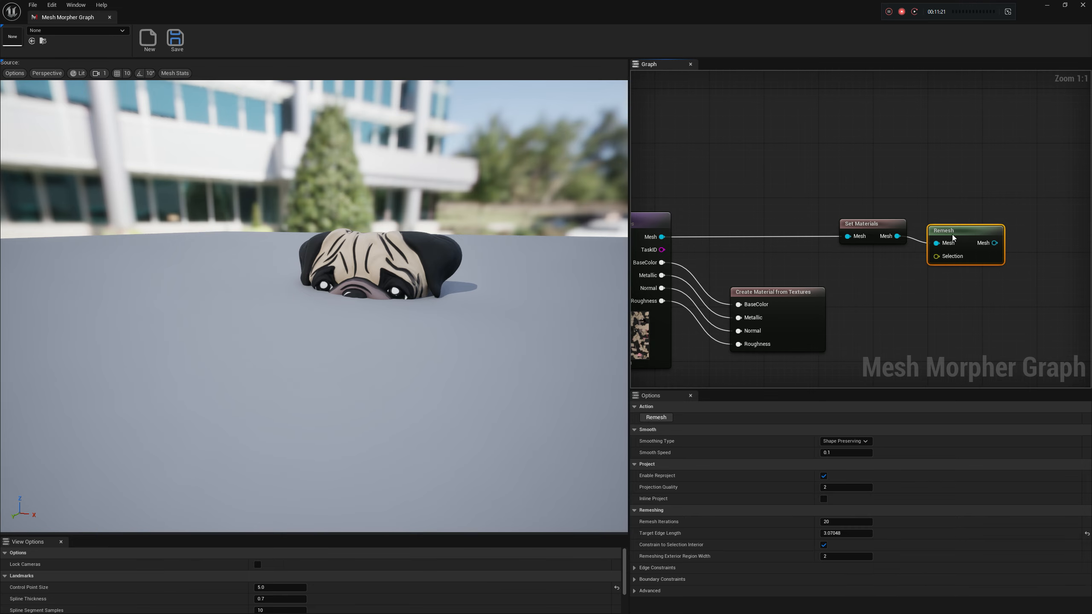
{"action": "right_click_drag", "start_coordinate": [916, 196], "coordinate": [955, 187]}
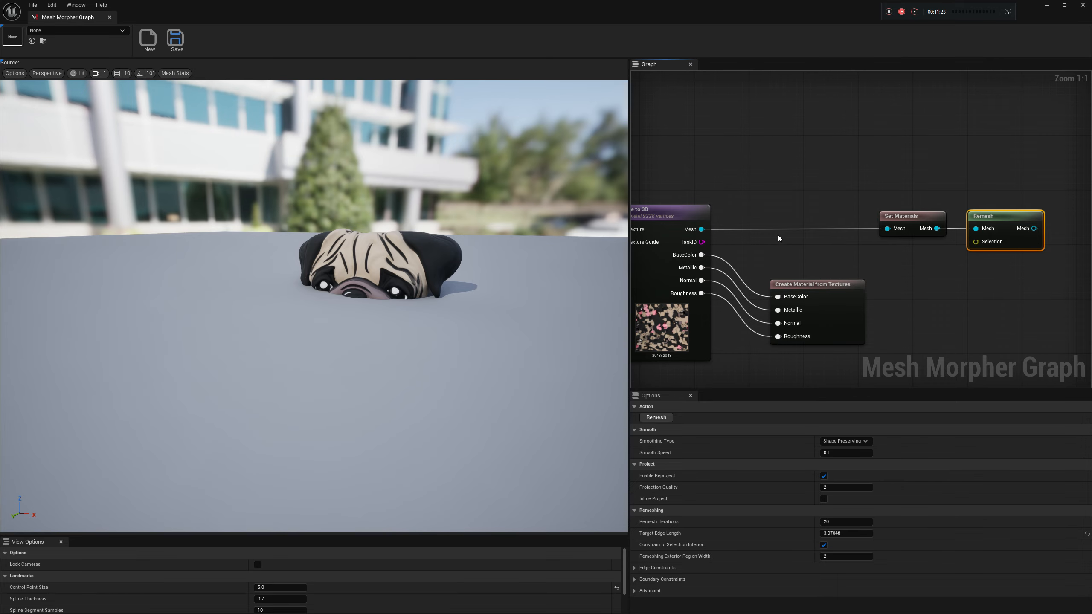
{"action": "key", "text": "Delete"}
Add a Sculpt Mesh node fed by the Mesh output of Set Materials
{"action": "right_click", "coordinate": [957, 229]}
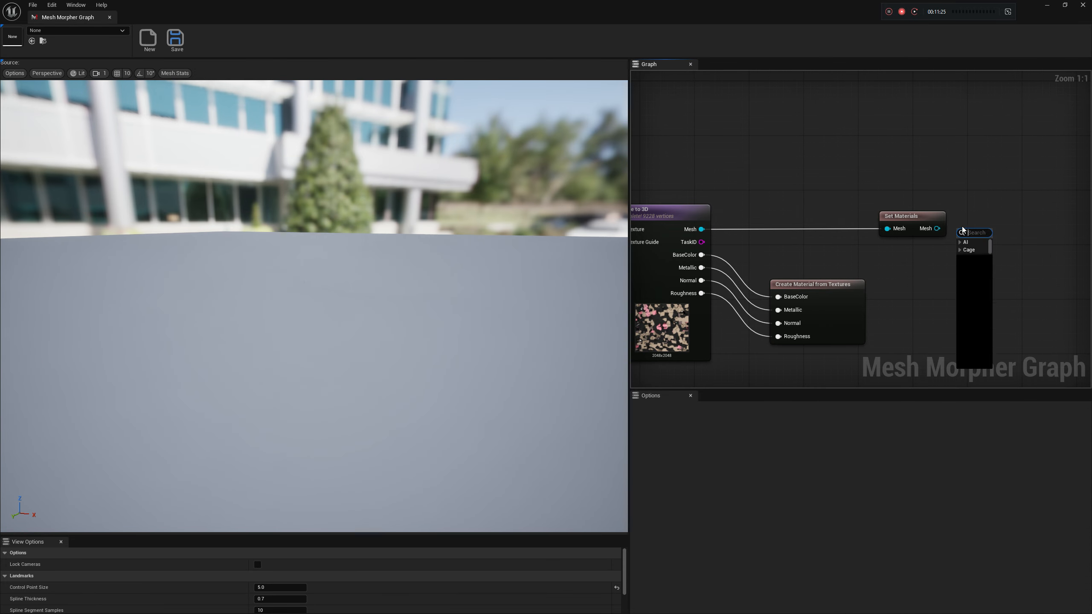
{"action": "type", "text": "sc"}
{"action": "left_click", "coordinate": [988, 257]}
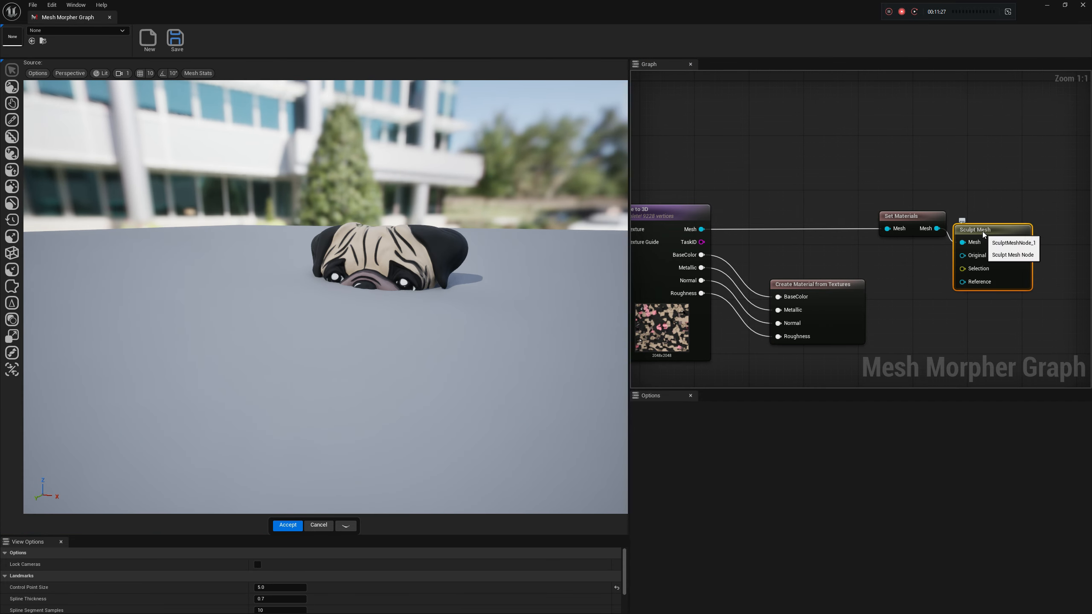
Pull up both sides of the pug's forehead symmetrically with the Move sculpting tool
{"action": "left_click", "coordinate": [12, 87]}
{"action": "right_click_drag", "start_coordinate": [379, 258], "coordinate": [406, 246]}
{"action": "key", "text": "a"}
{"action": "left_click_drag", "start_coordinate": [376, 258], "coordinate": [381, 258]}
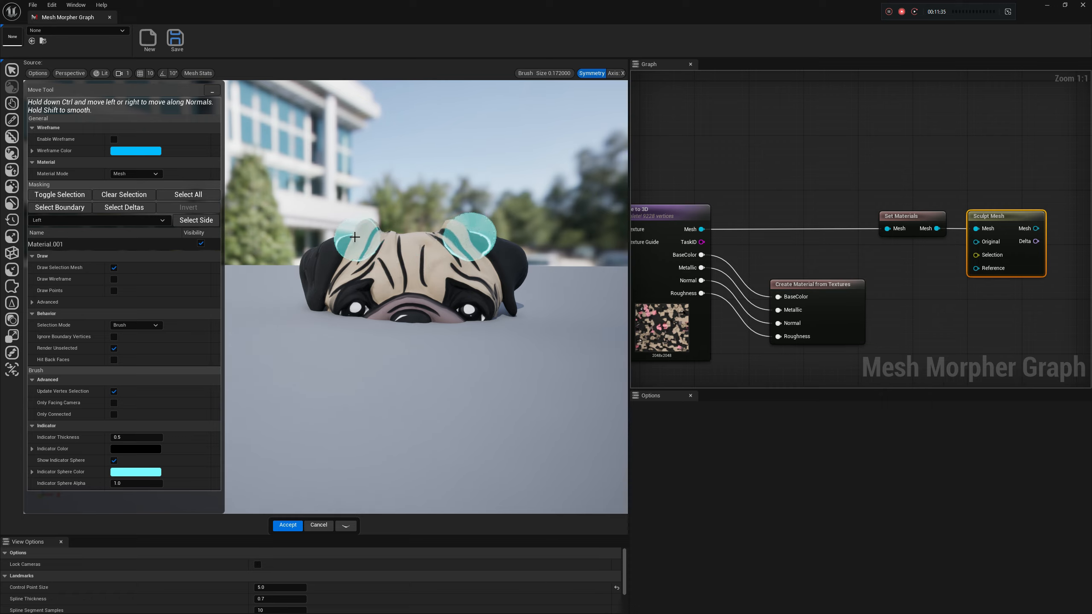
Add an Export To StaticMesh node after Sculpt Mesh and export the mesh as SM_StaticMesh_Pug into the Meshes folder
{"action": "right_click_drag", "start_coordinate": [883, 271], "coordinate": [836, 269]}
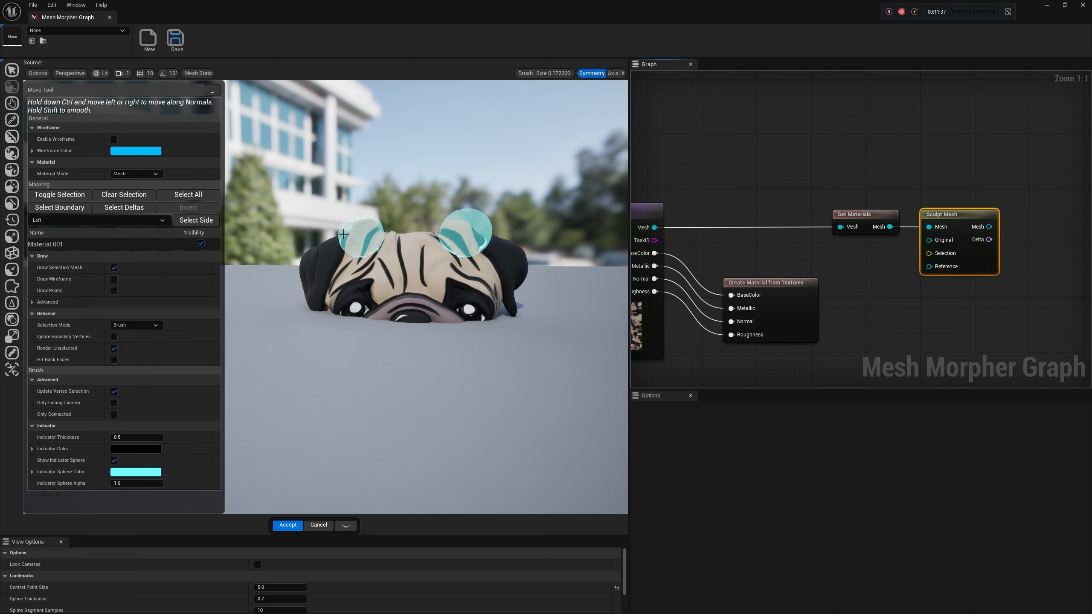
{"action": "right_click_drag", "start_coordinate": [1015, 235], "coordinate": [967, 241]}
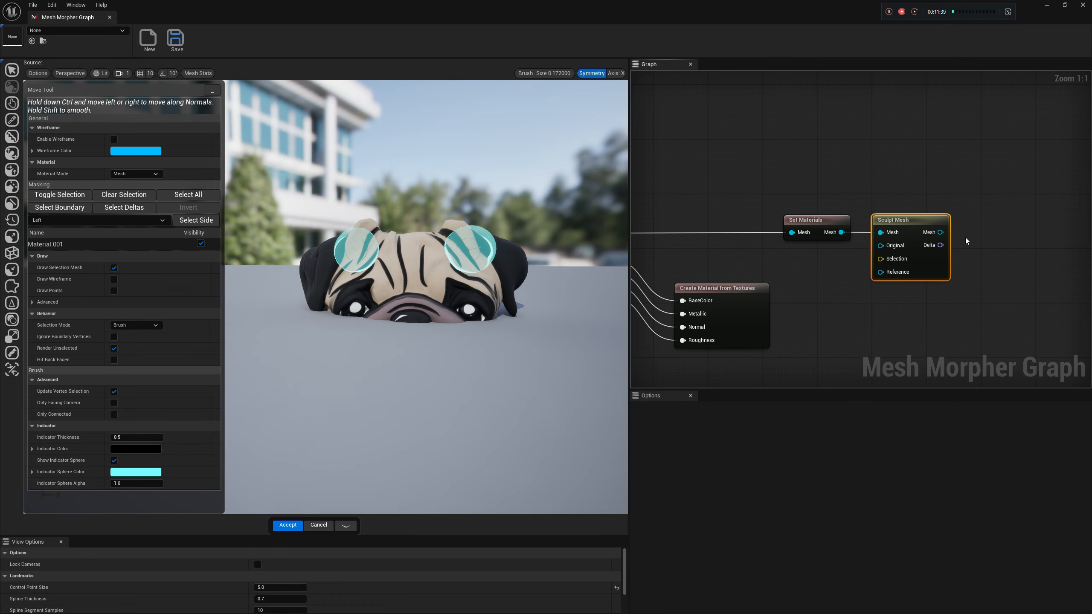
{"action": "right_click", "coordinate": [991, 231]}
{"action": "type", "text": "cre"}
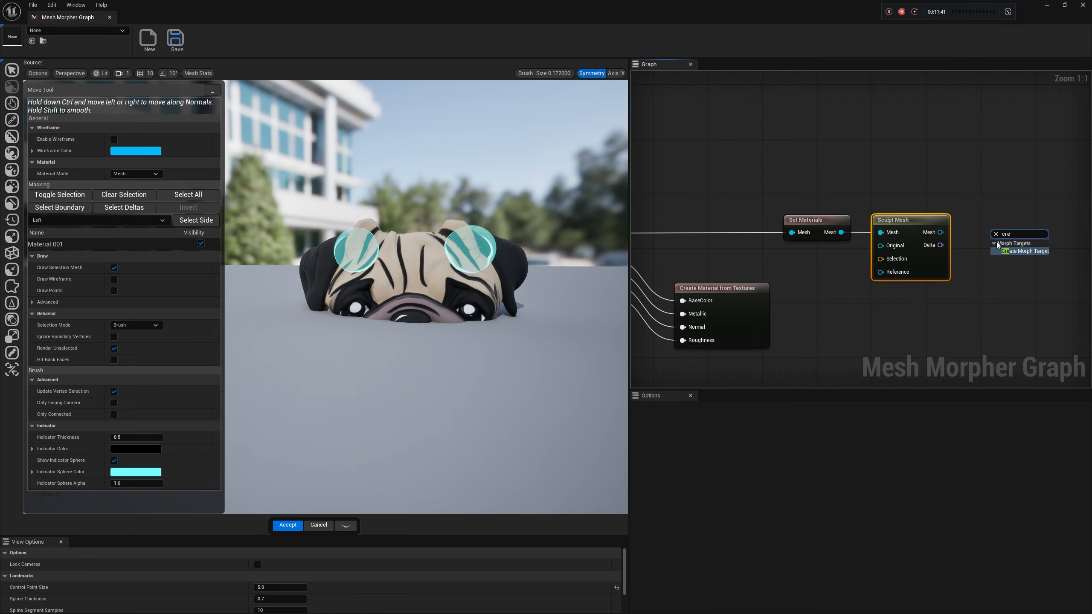
{"action": "type", "text": "expo"}
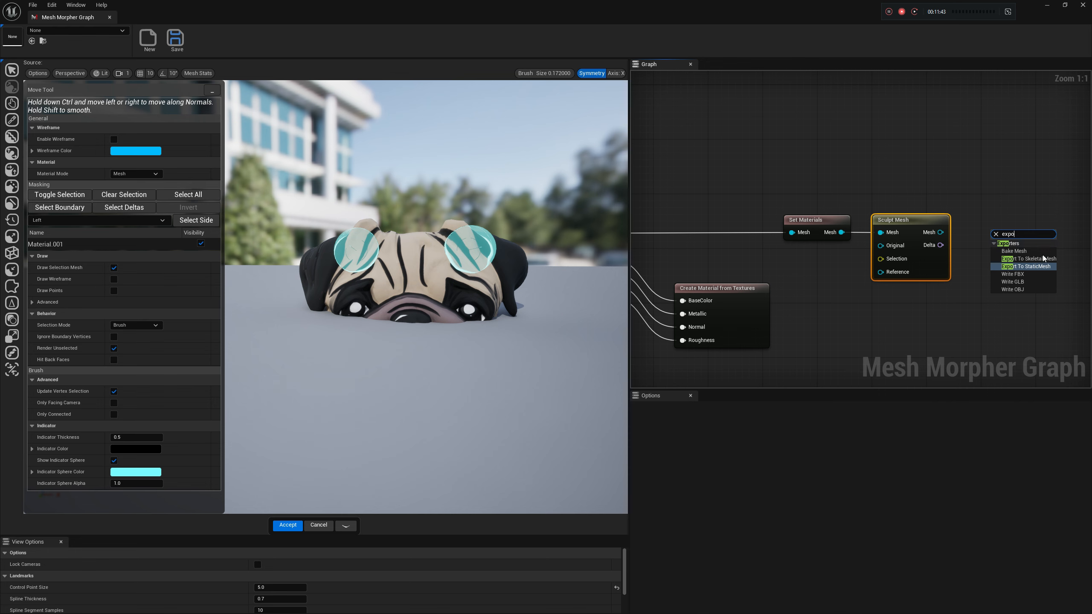
{"action": "left_click", "coordinate": [1040, 267]}
{"action": "left_click_drag", "start_coordinate": [967, 239], "coordinate": [961, 233]}
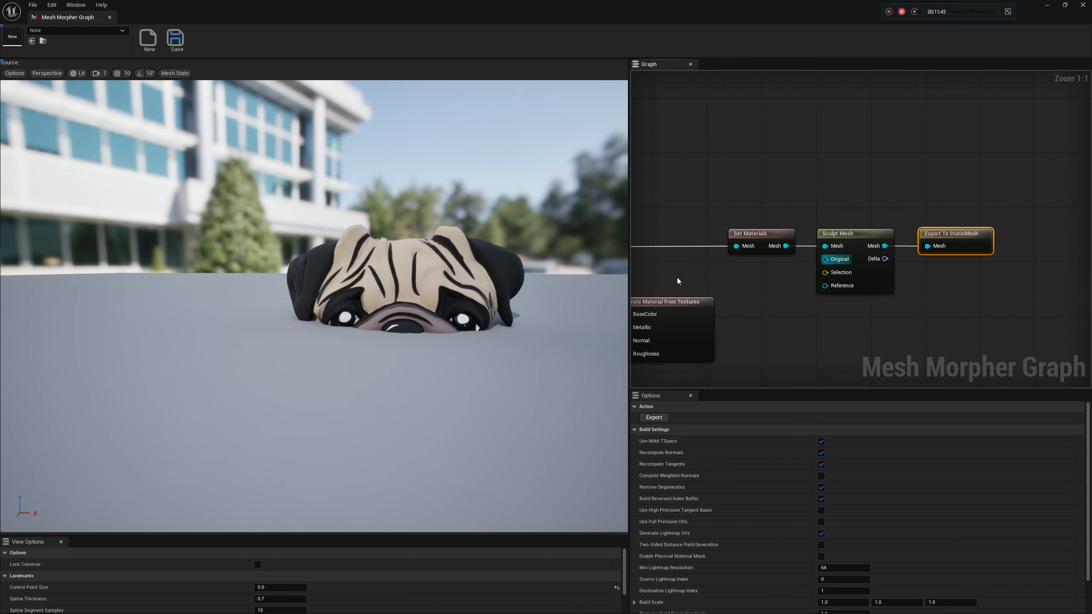
{"action": "left_click", "coordinate": [647, 417]}
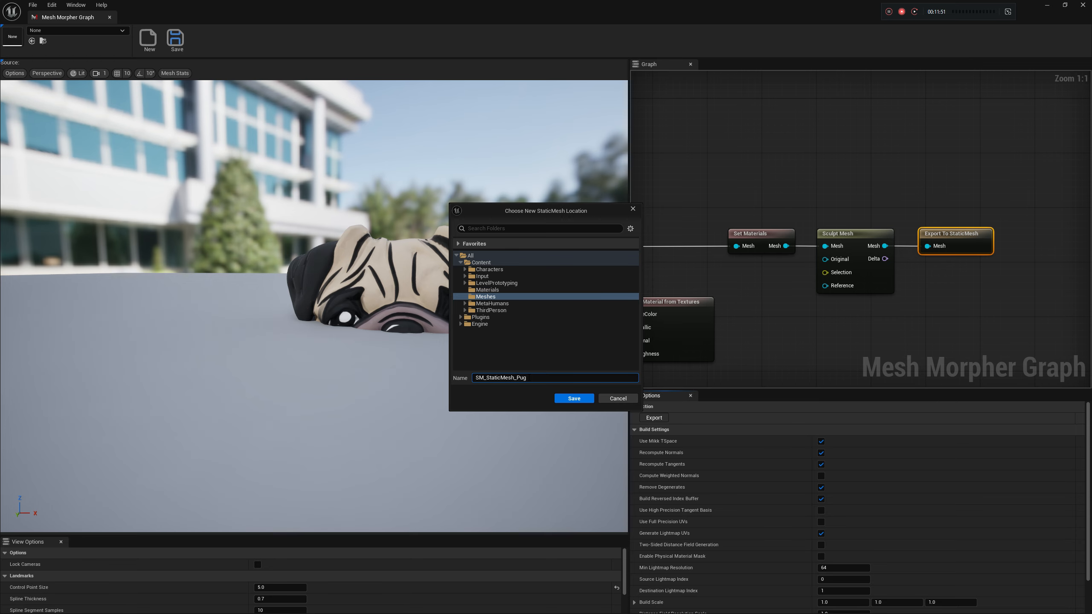
{"action": "left_click", "coordinate": [574, 398]}
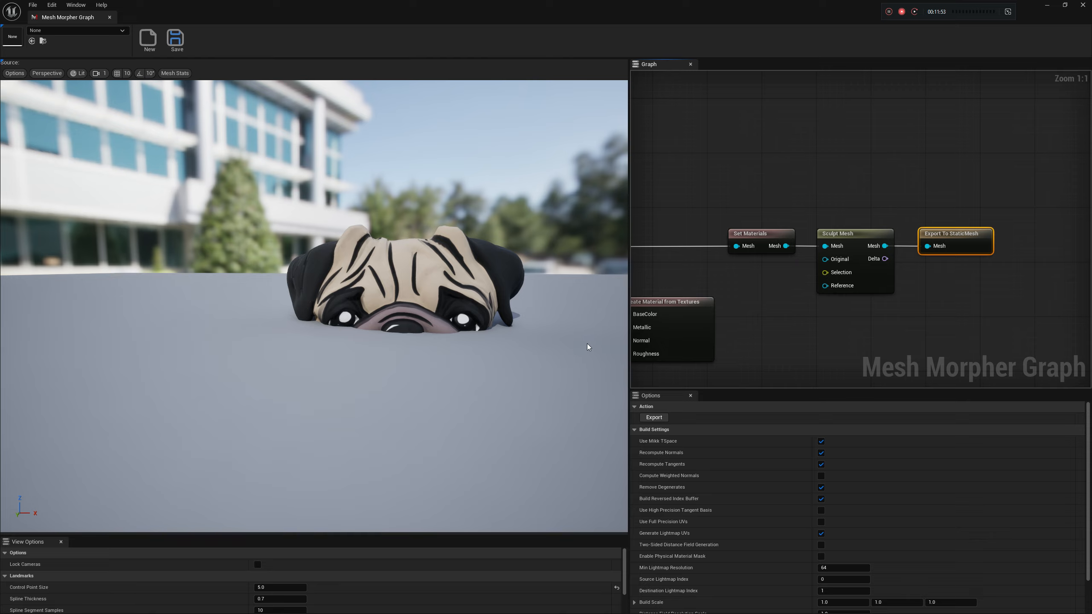
Look up the Wrapper nodes that can take the Mesh output of Image to 3D
{"action": "right_click_drag", "start_coordinate": [889, 316], "coordinate": [932, 269]}
{"action": "right_click_drag", "start_coordinate": [822, 236], "coordinate": [878, 248]}
{"action": "left_click_drag", "start_coordinate": [757, 220], "coordinate": [994, 313]}
{"action": "type", "text": "wrap"}
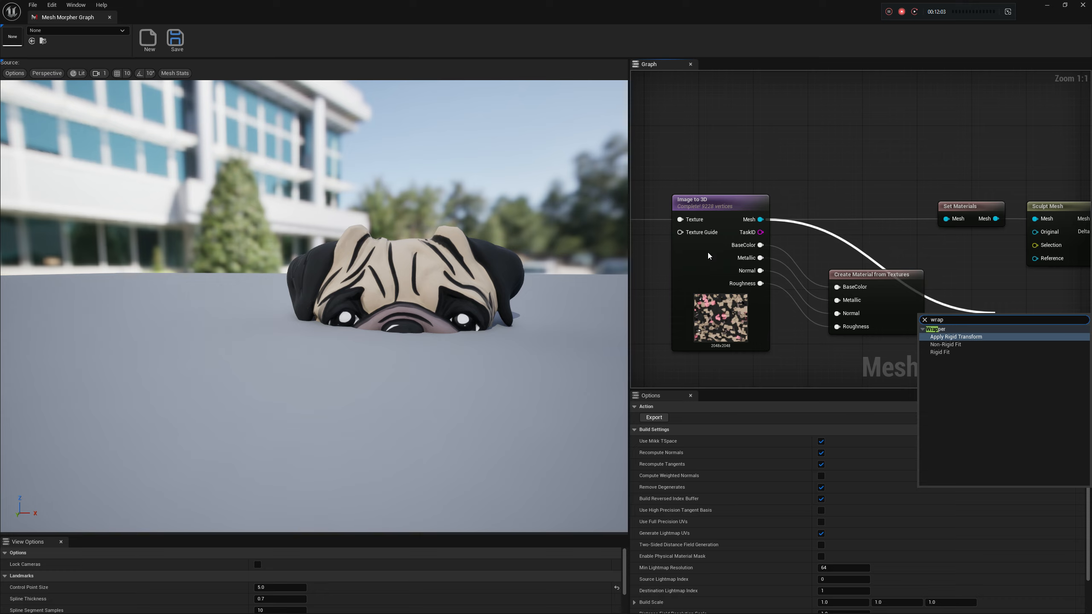
{"action": "right_click_drag", "start_coordinate": [829, 212], "coordinate": [852, 170]}
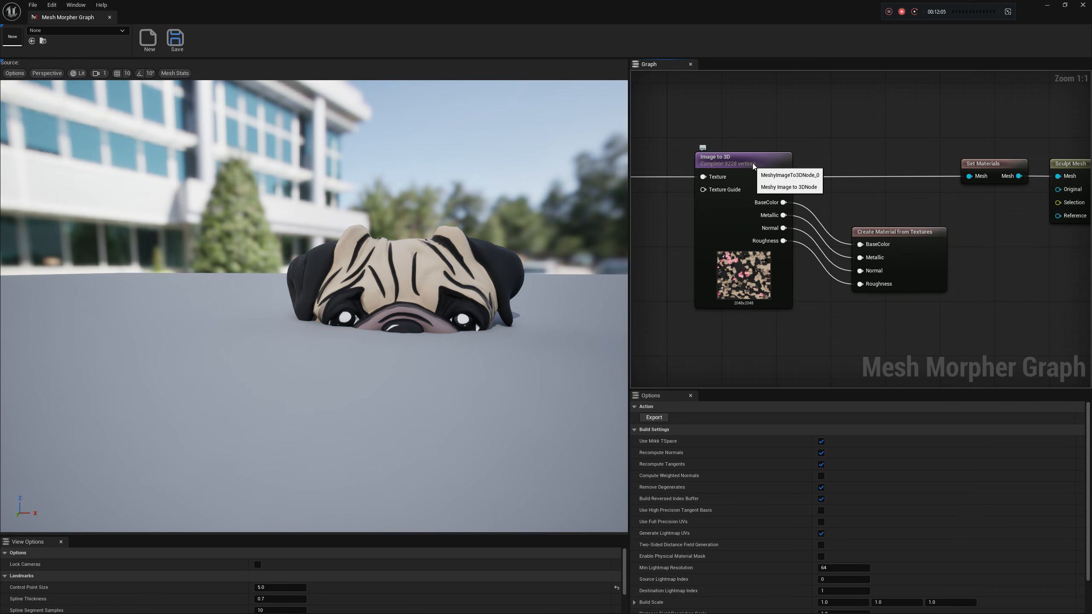
Preview the pug mesh at the Image to 3D node and at the Set Materials node
{"action": "left_click", "coordinate": [781, 176]}
{"action": "left_click_drag", "start_coordinate": [782, 176], "coordinate": [908, 216]}
{"action": "left_click", "coordinate": [908, 201]}
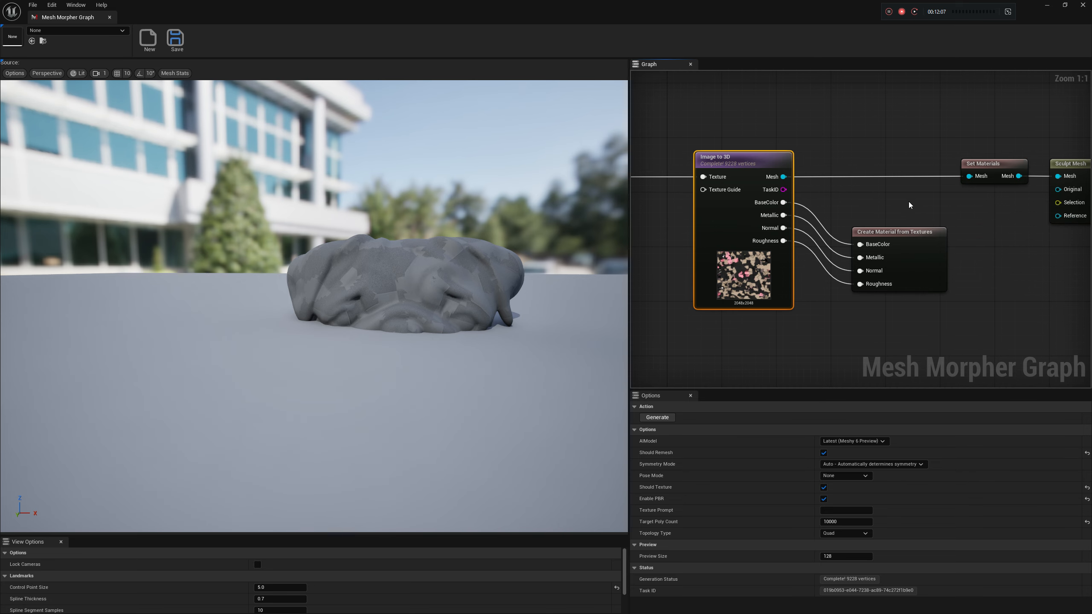
{"action": "left_click", "coordinate": [998, 172]}
{"action": "right_click_drag", "start_coordinate": [993, 231], "coordinate": [925, 237]}
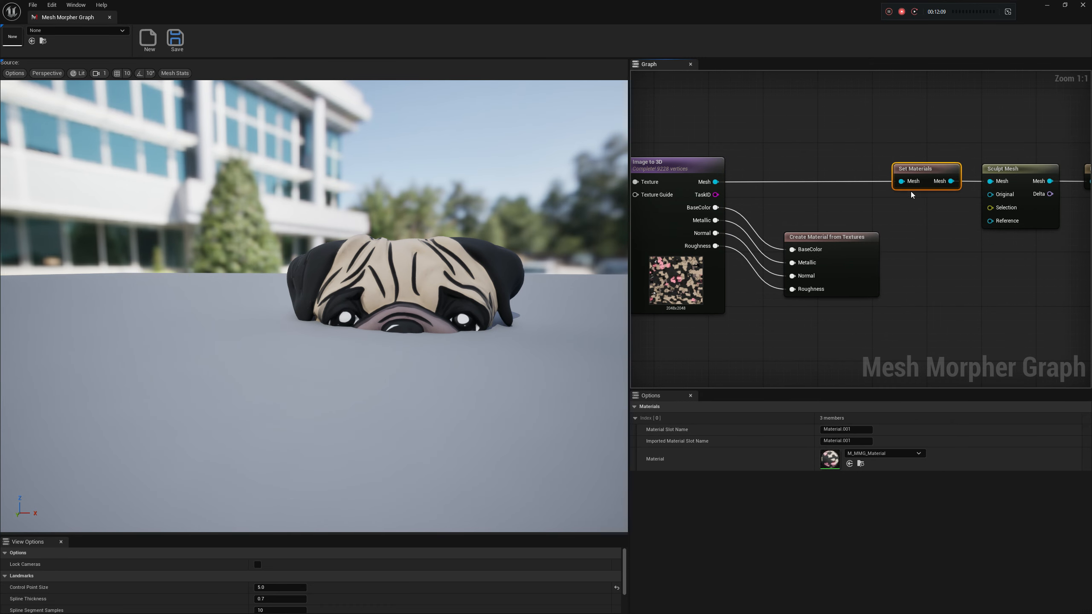
Add a Transfer Texture node fed by the Mesh output of Set Materials and delete it again
{"action": "right_click", "coordinate": [977, 274]}
{"action": "type", "text": "transfer"}
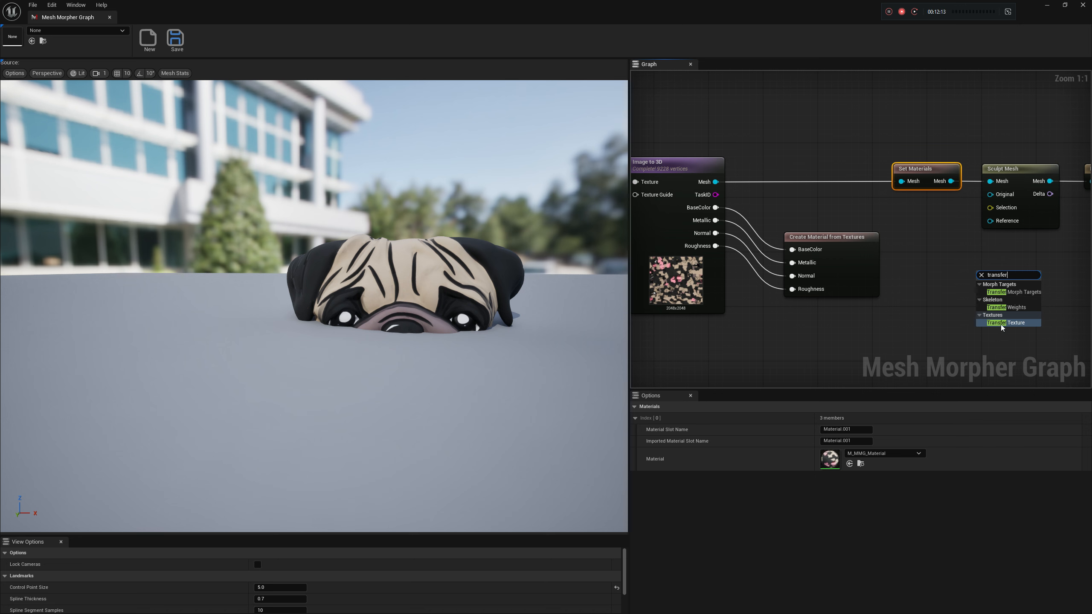
{"action": "left_click", "coordinate": [1000, 324]}
{"action": "right_click_drag", "start_coordinate": [1003, 253], "coordinate": [916, 248]}
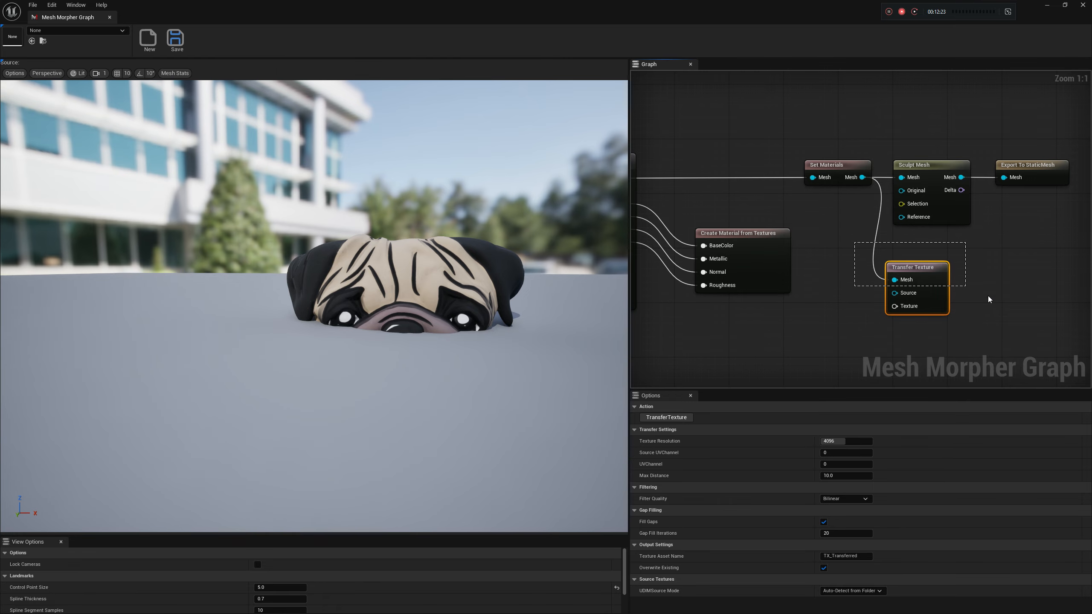
{"action": "key", "text": "Delete"}
Add a Load Static Mesh node in the empty graph area below the Load Texture node
{"action": "left_click", "coordinate": [1029, 168]}
{"action": "right_click_drag", "start_coordinate": [756, 365], "coordinate": [984, 243]}
{"action": "right_click_drag", "start_coordinate": [684, 245], "coordinate": [801, 222]}
{"action": "right_click", "coordinate": [784, 228]}
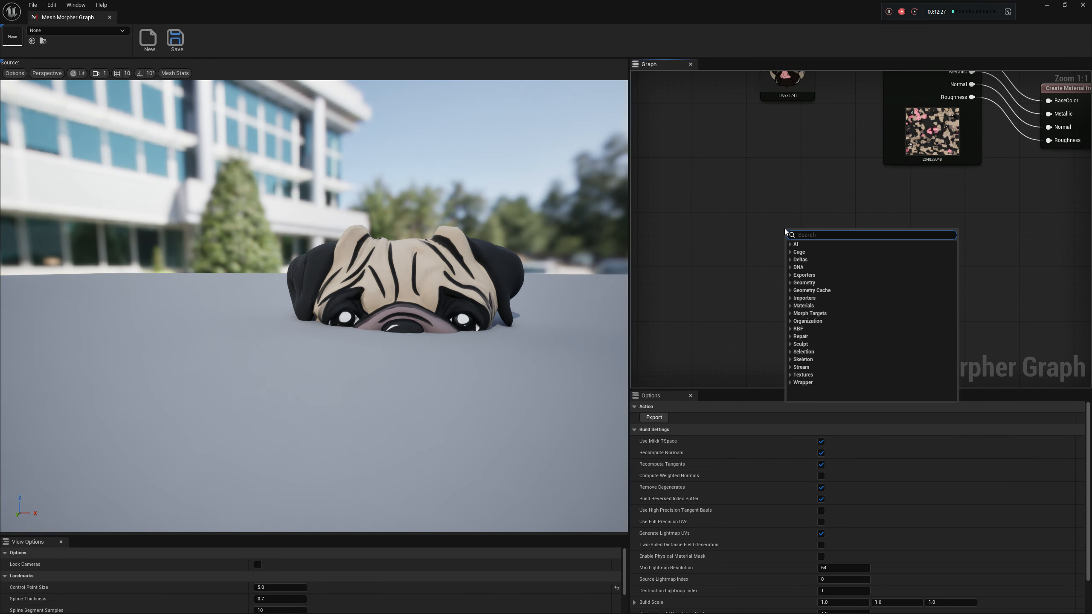
{"action": "type", "text": "load tex"}
{"action": "type", "text": "t"}
{"action": "key", "text": "BackSpace"}
{"action": "key", "text": "BackSpace"}
{"action": "key", "text": "BackSpace"}
{"action": "key", "text": "BackSpace"}
{"action": "type", "text": "sta"}
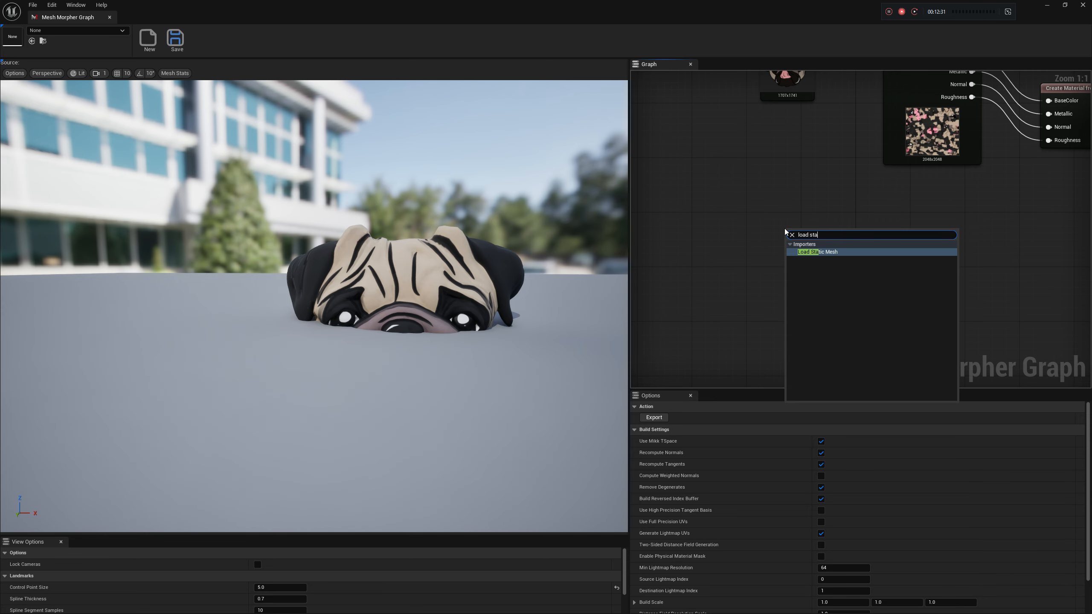
{"action": "key", "text": "Return"}
Set the Load Static Mesh node's Static Mesh to SM_StaticMesh_Pug
{"action": "left_click", "coordinate": [885, 422]}
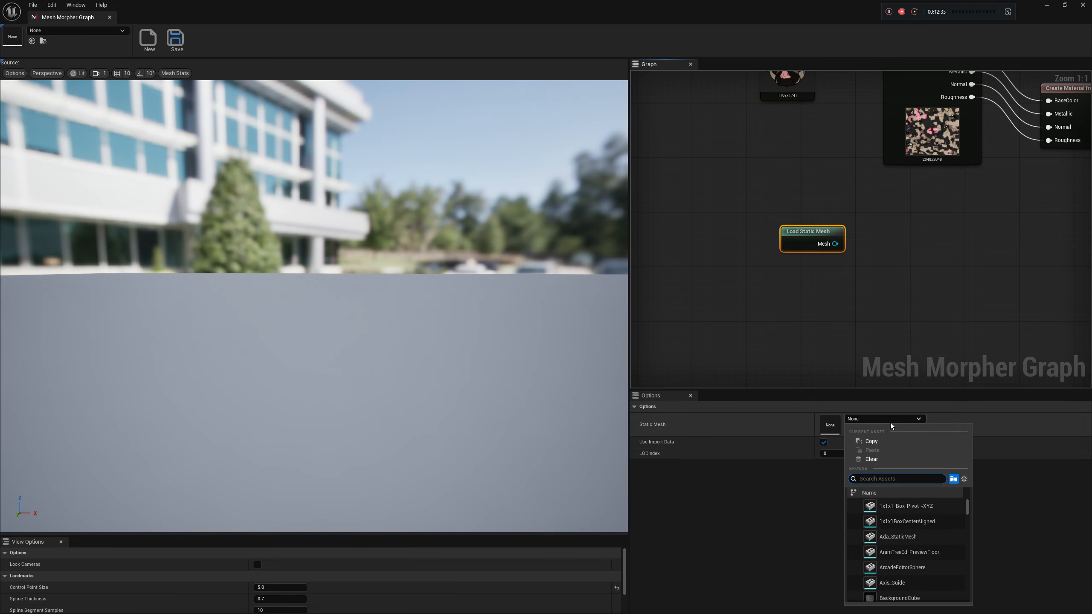
{"action": "type", "text": "pug"}
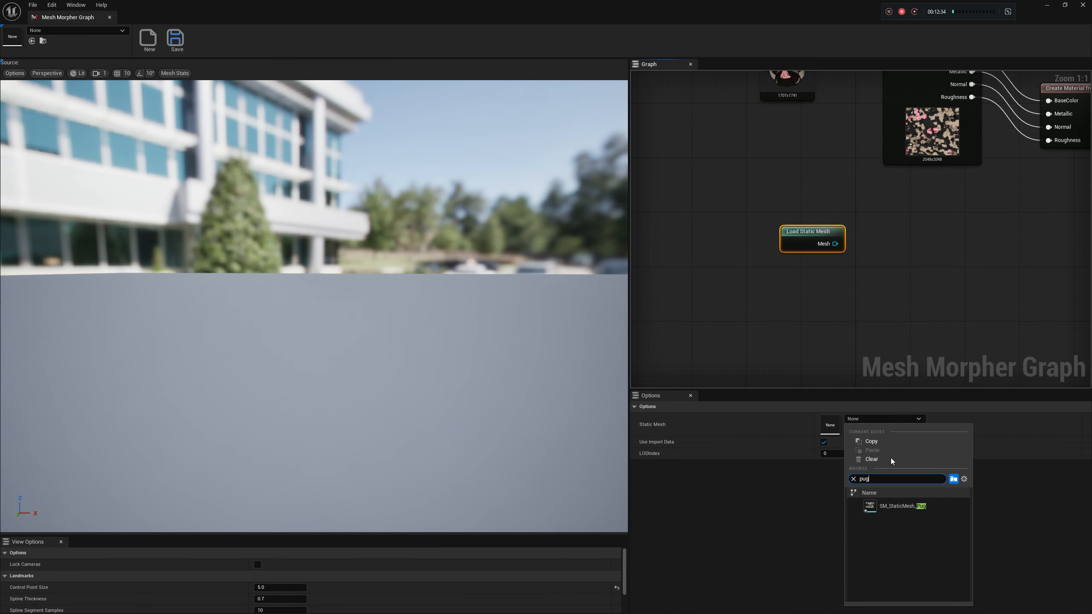
{"action": "left_click", "coordinate": [896, 506]}
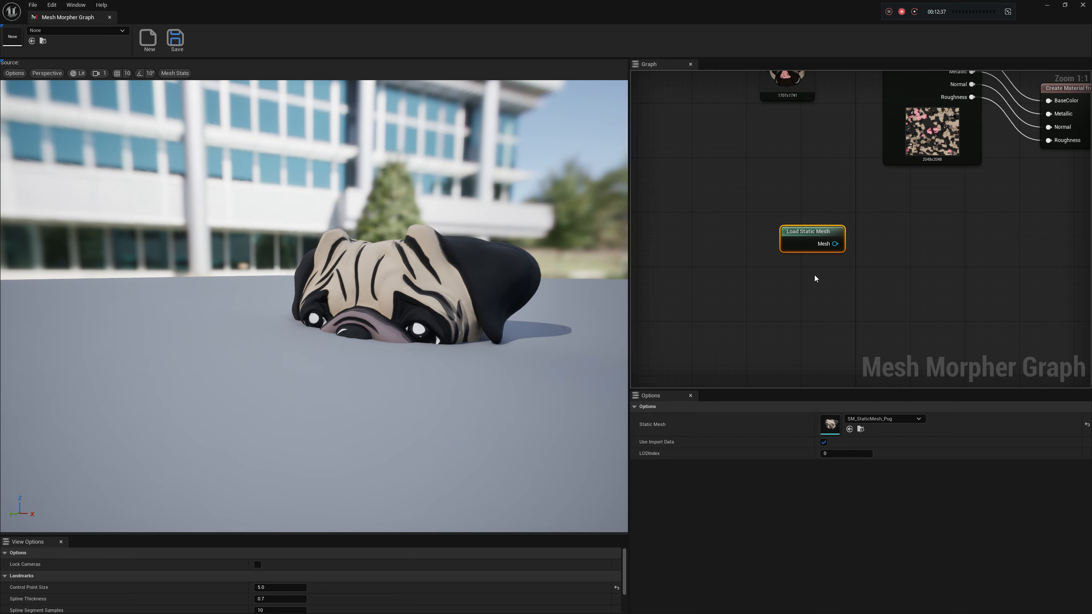
Locate SM_StaticMesh_Pug in the Meshes folder, inspect it in the static mesh editor and return to the graph
{"action": "left_click", "coordinate": [860, 429]}
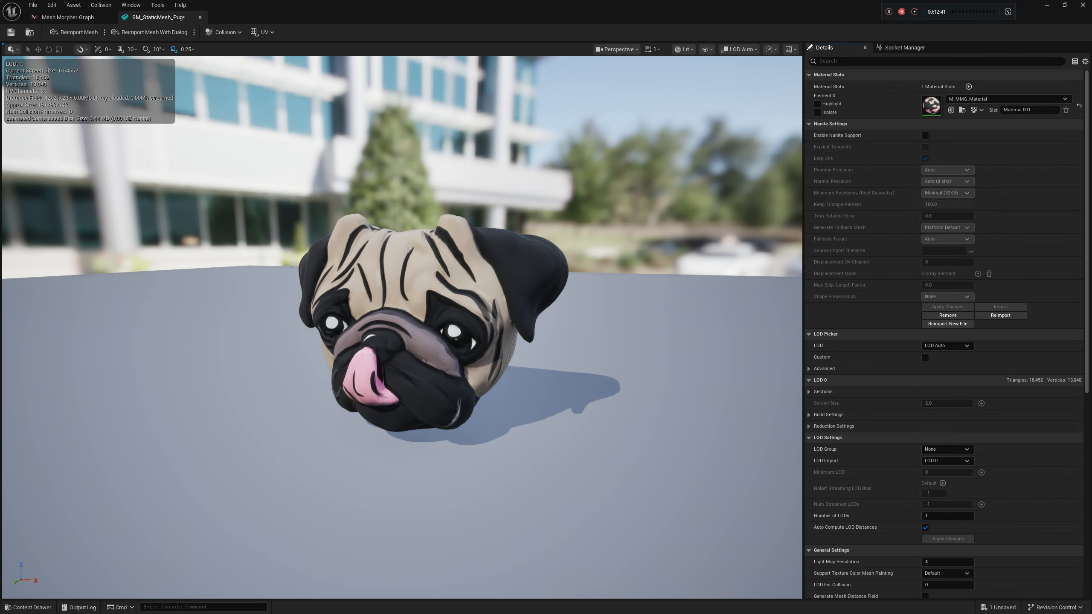
{"action": "left_click_drag", "start_coordinate": [430, 327], "coordinate": [188, 334]}
{"action": "right_click_drag", "start_coordinate": [559, 144], "coordinate": [746, 143]}
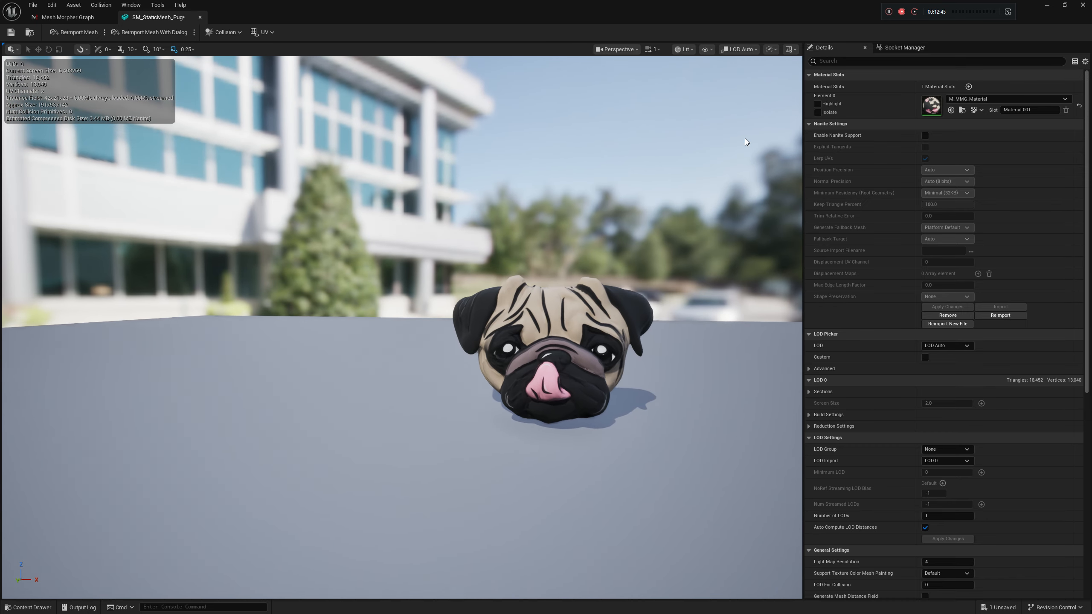
{"action": "left_click", "coordinate": [71, 18]}
Move the Load Static Mesh node further down to free the space below Load Texture
{"action": "right_click_drag", "start_coordinate": [869, 268], "coordinate": [852, 329]}
{"action": "left_click_drag", "start_coordinate": [785, 309], "coordinate": [785, 317]}
{"action": "key", "text": "Delete"}
{"action": "mouse_move", "coordinate": [741, 322]}
{"action": "right_mouse_down"}
{"action": "mouse_move", "coordinate": [742, 244]}
{"action": "mouse_move", "coordinate": [755, 331]}
{"action": "right_mouse_up"}
Add Meshy's Text to 3D node below Load Texture and review its Text Prompt and Art Style options
{"action": "right_click", "coordinate": [771, 319]}
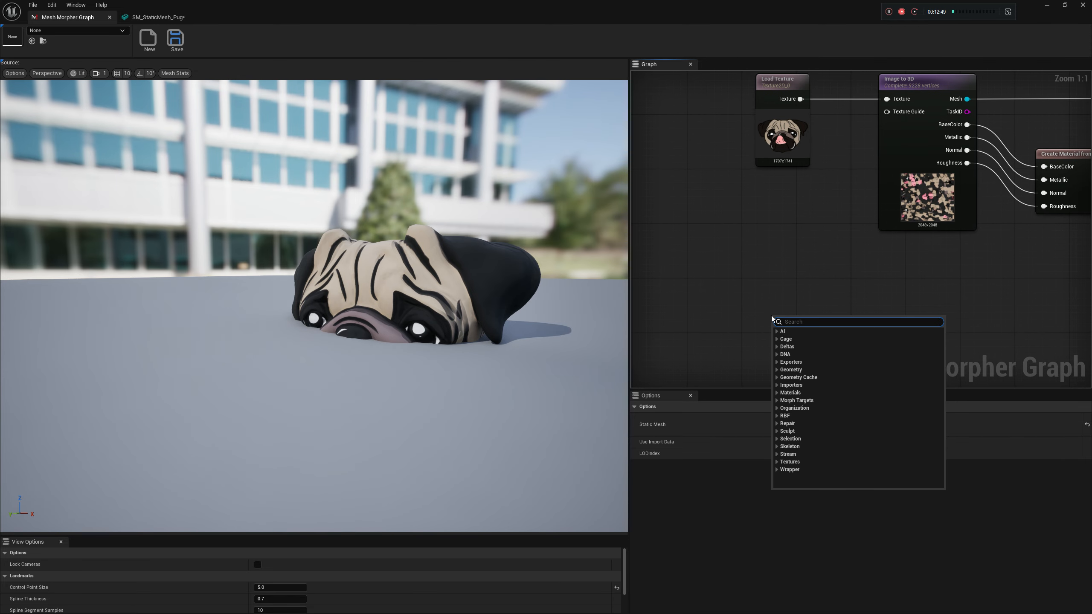
{"action": "type", "text": "load"}
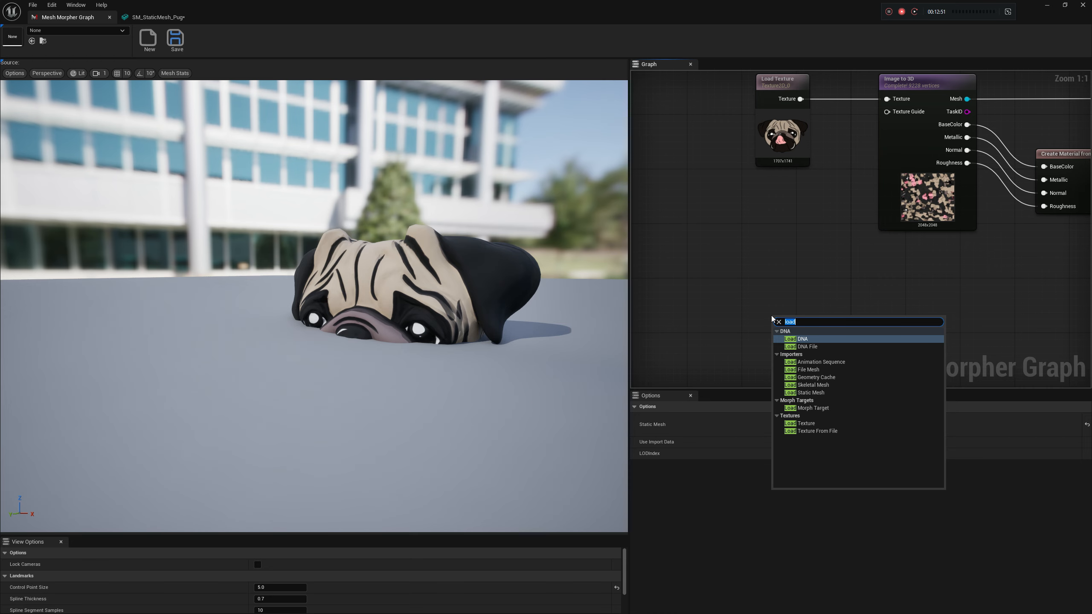
{"action": "type", "text": "mesh"}
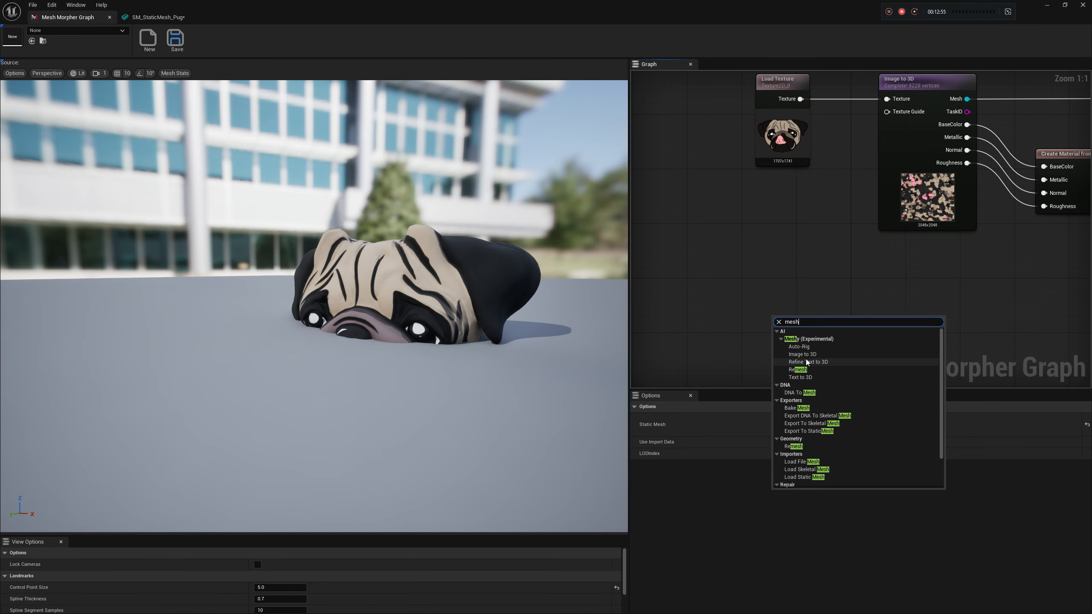
{"action": "left_click", "coordinate": [812, 377]}
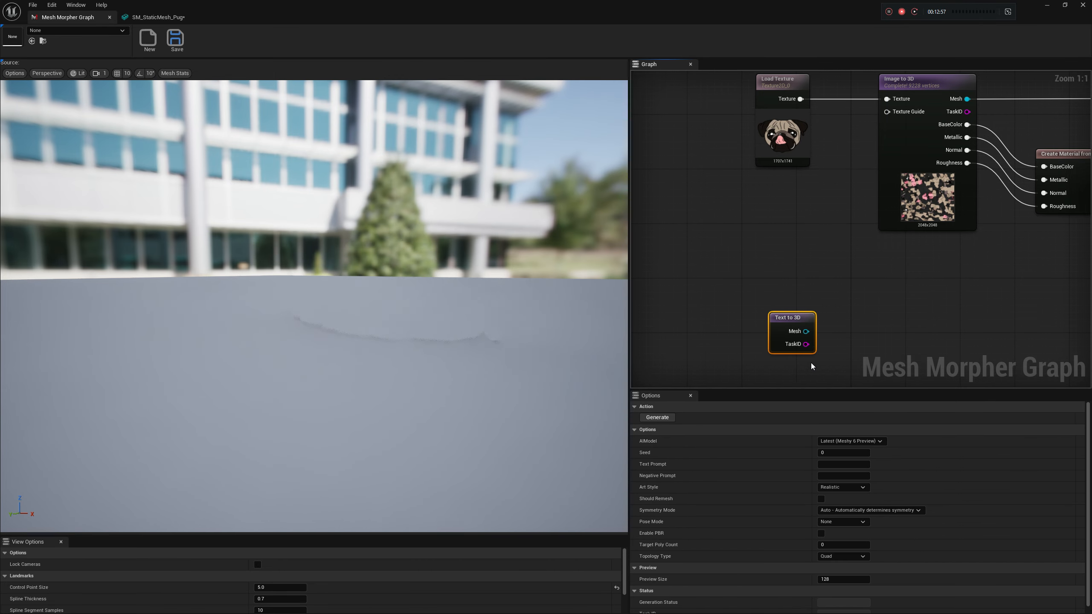
{"action": "left_click_drag", "start_coordinate": [793, 315], "coordinate": [793, 274]}
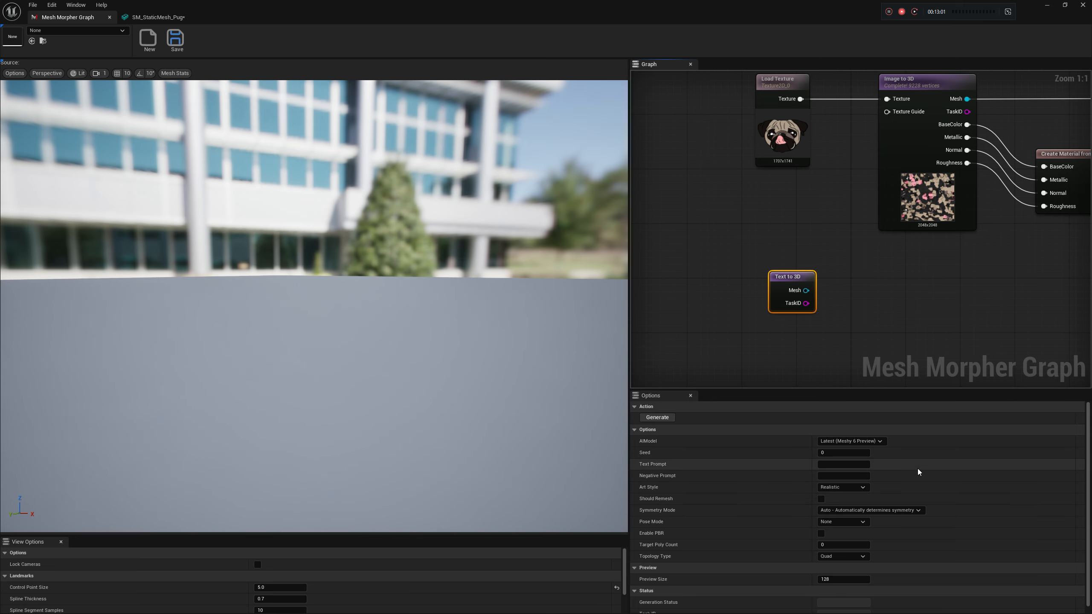
{"action": "left_click", "coordinate": [842, 464]}
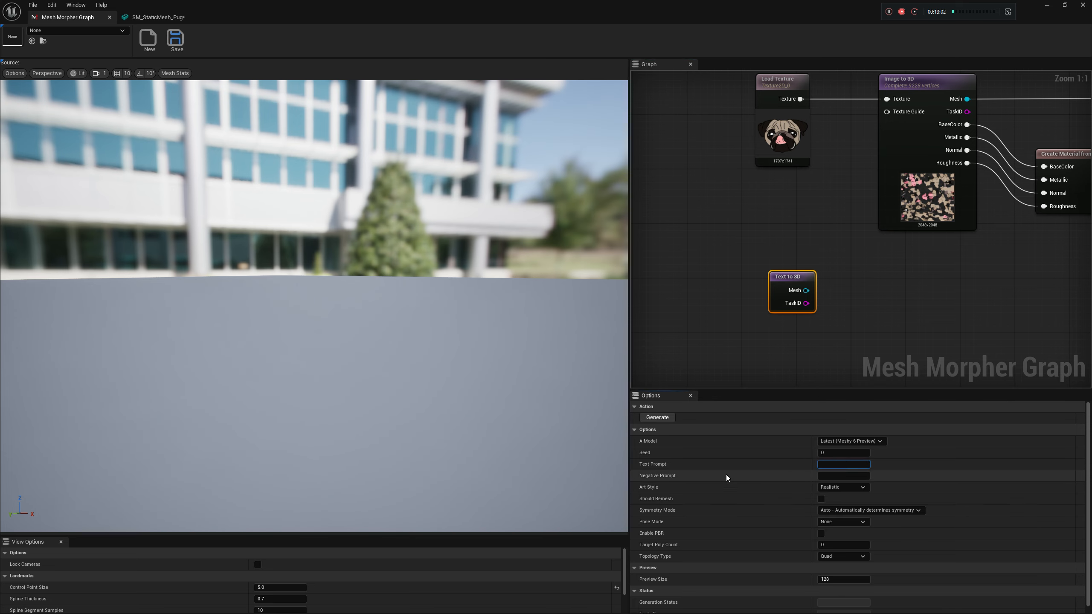
{"action": "left_click", "coordinate": [840, 489]}
{"action": "left_click", "coordinate": [841, 489]}
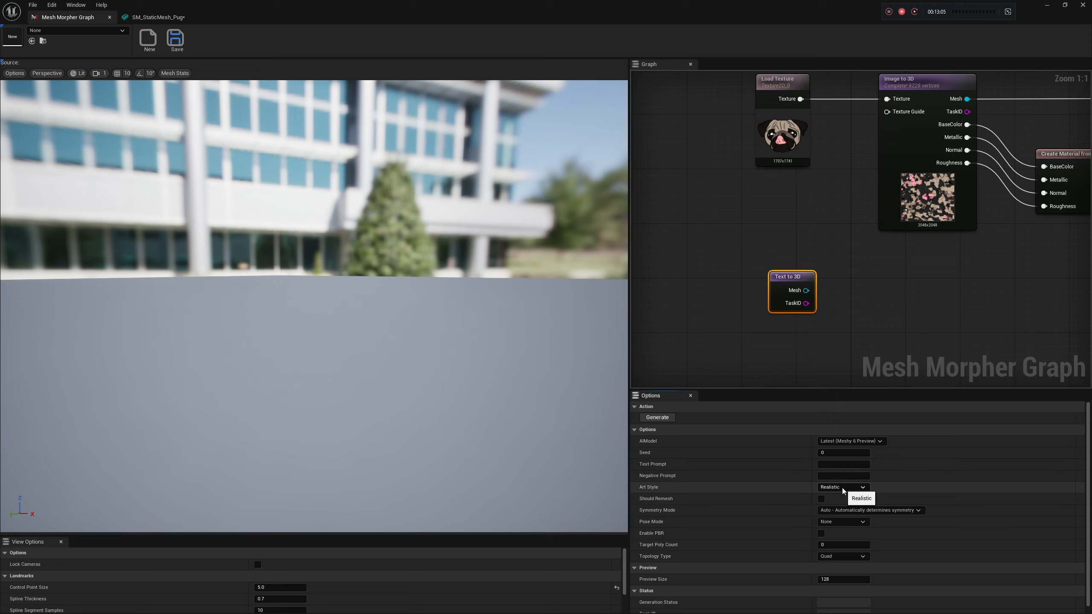
{"action": "right_click_drag", "start_coordinate": [857, 348], "coordinate": [840, 363]}
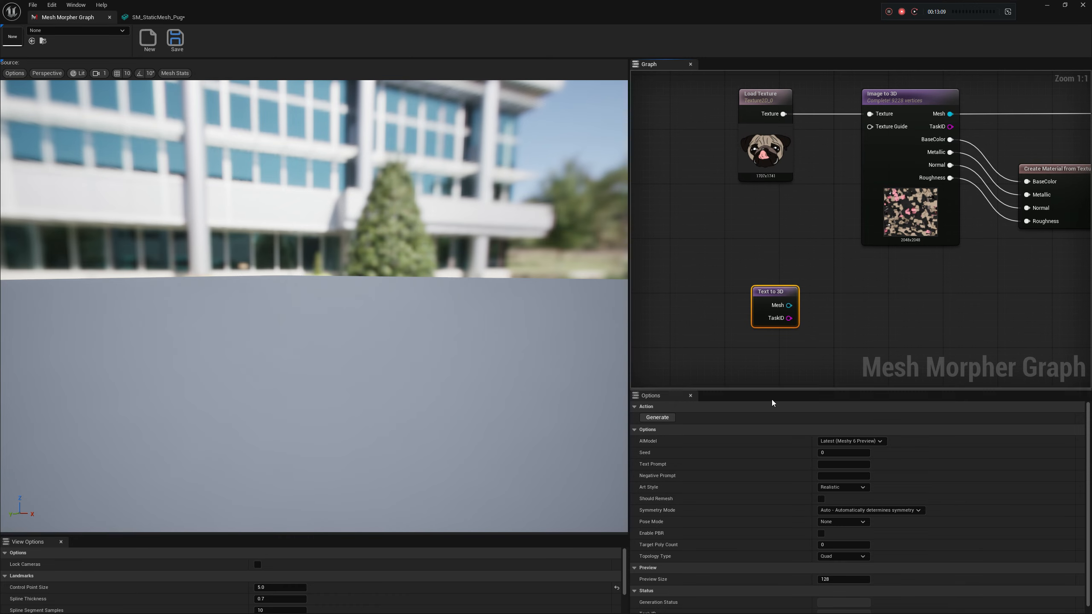
{"action": "right_click_drag", "start_coordinate": [788, 346], "coordinate": [775, 359]}
{"action": "left_click_drag", "start_coordinate": [776, 319], "coordinate": [821, 318]}
{"action": "type", "text": "refin"}
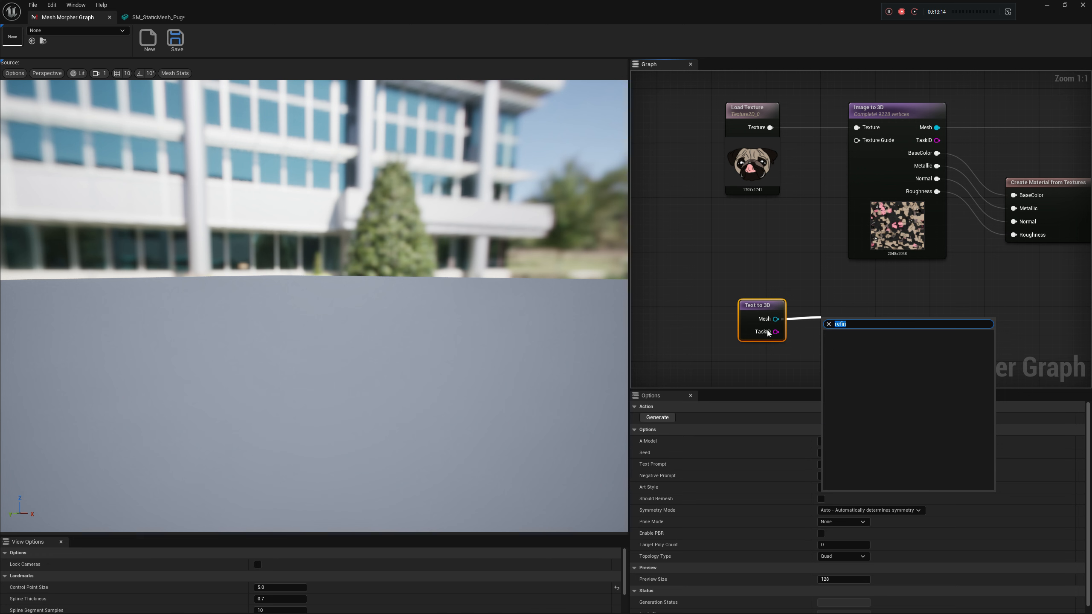
{"action": "left_click", "coordinate": [807, 341]}
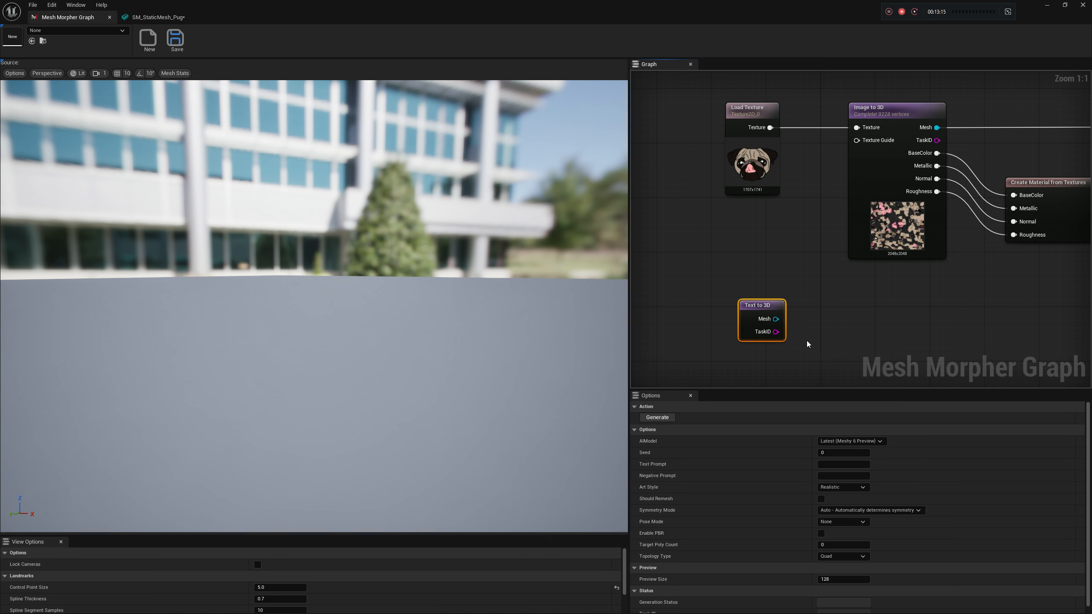
Add Meshy's Refine Text to 3D node beside the Text to 3D node
{"action": "right_click", "coordinate": [817, 323]}
{"action": "type", "text": "refin"}
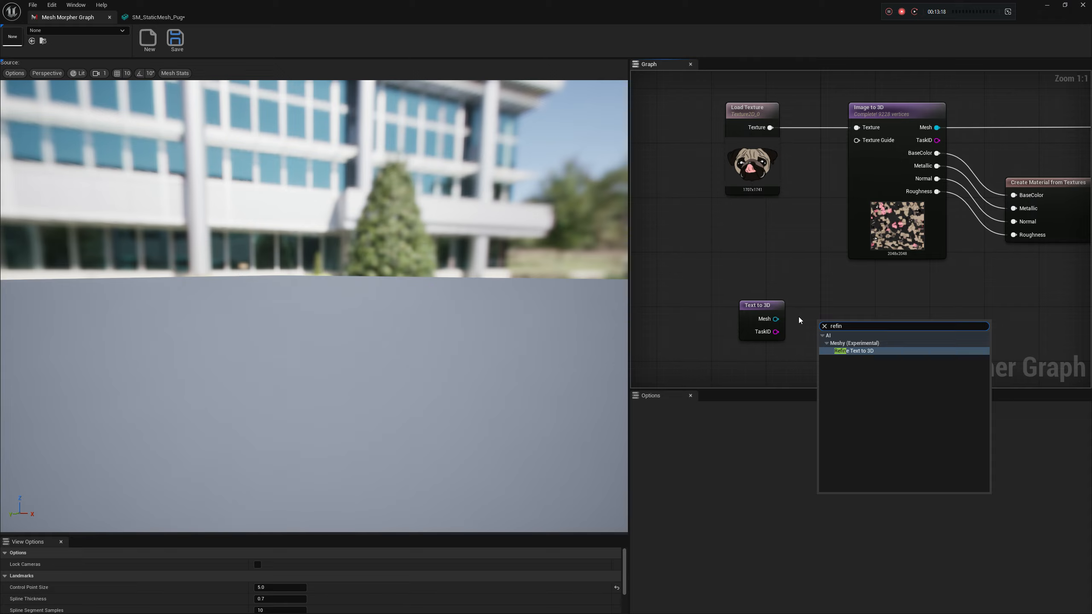
{"action": "key", "text": "Return"}
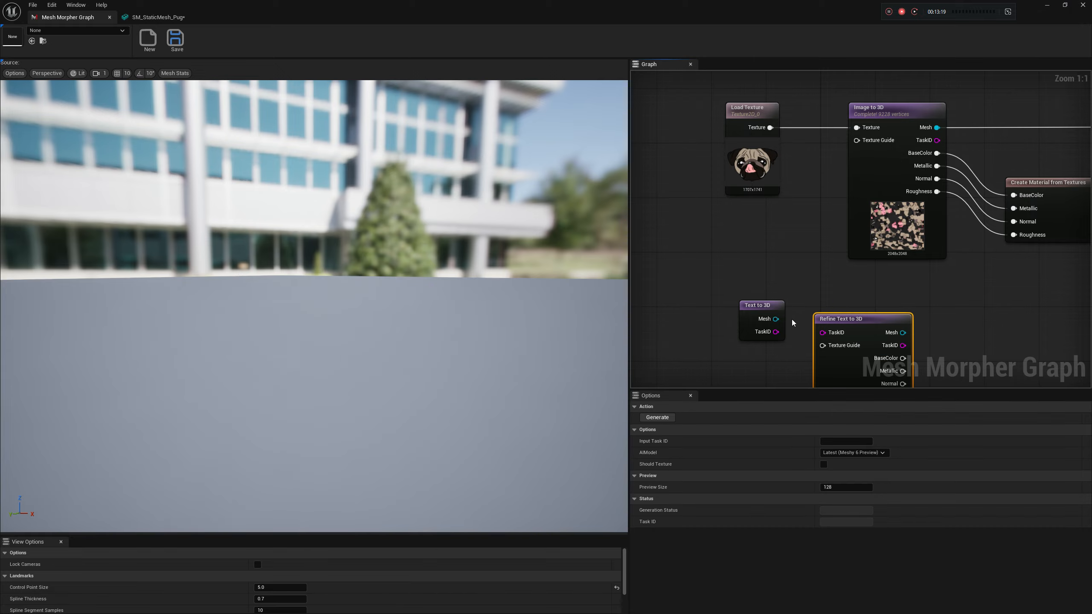
{"action": "right_click_drag", "start_coordinate": [869, 296], "coordinate": [858, 247]}
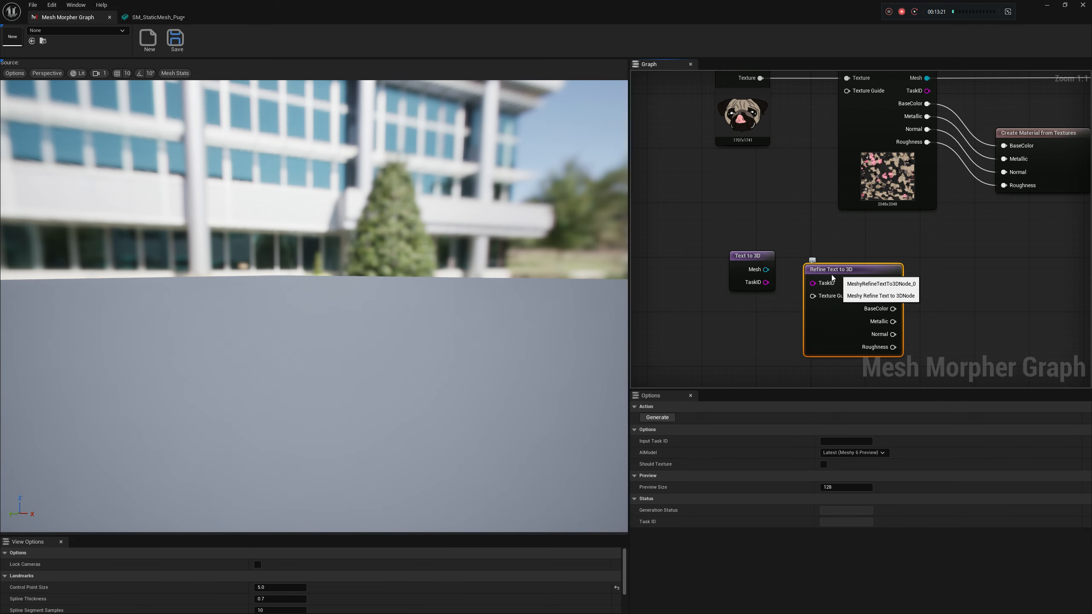
Connect the TaskID output of Text to 3D to the TaskID input of Refine Text to 3D
{"action": "left_click", "coordinate": [753, 259]}
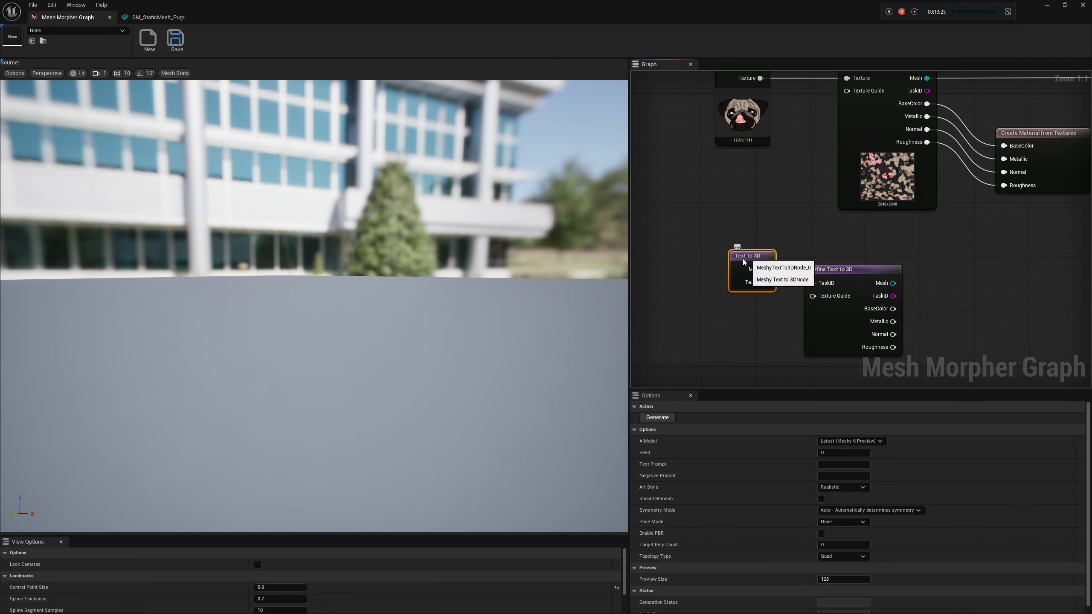
{"action": "left_click", "coordinate": [861, 277]}
{"action": "left_click_drag", "start_coordinate": [766, 282], "coordinate": [813, 283]}
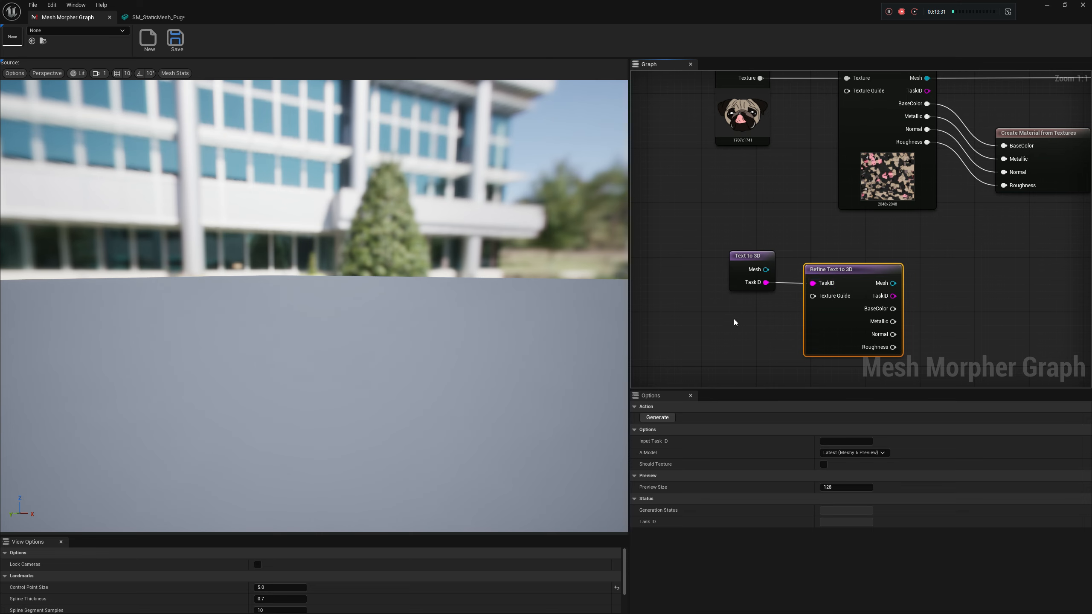
Add Meshy's Remesh node beside the Refine Text to 3D node
{"action": "right_click_drag", "start_coordinate": [809, 268], "coordinate": [781, 311]}
{"action": "right_click_drag", "start_coordinate": [939, 291], "coordinate": [897, 296]}
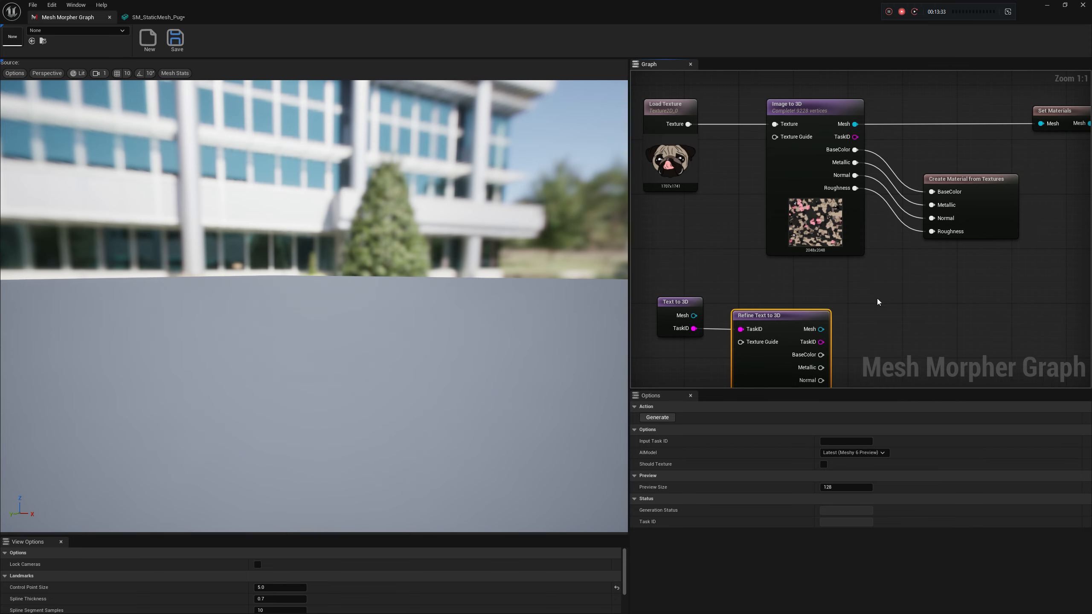
{"action": "right_click", "coordinate": [878, 300]}
{"action": "type", "text": "remesh"}
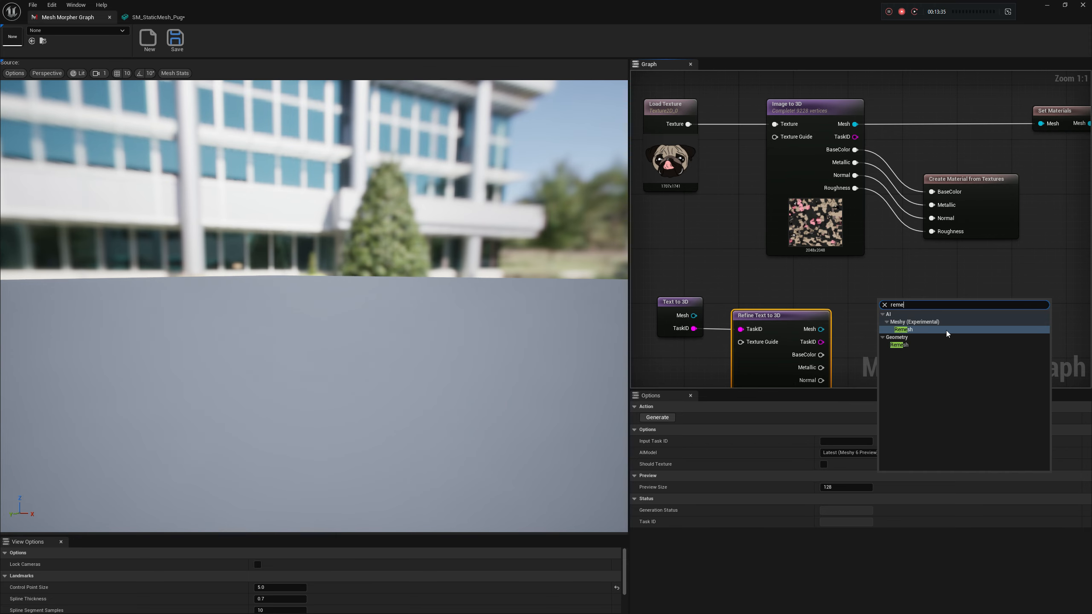
{"action": "left_click", "coordinate": [911, 332]}
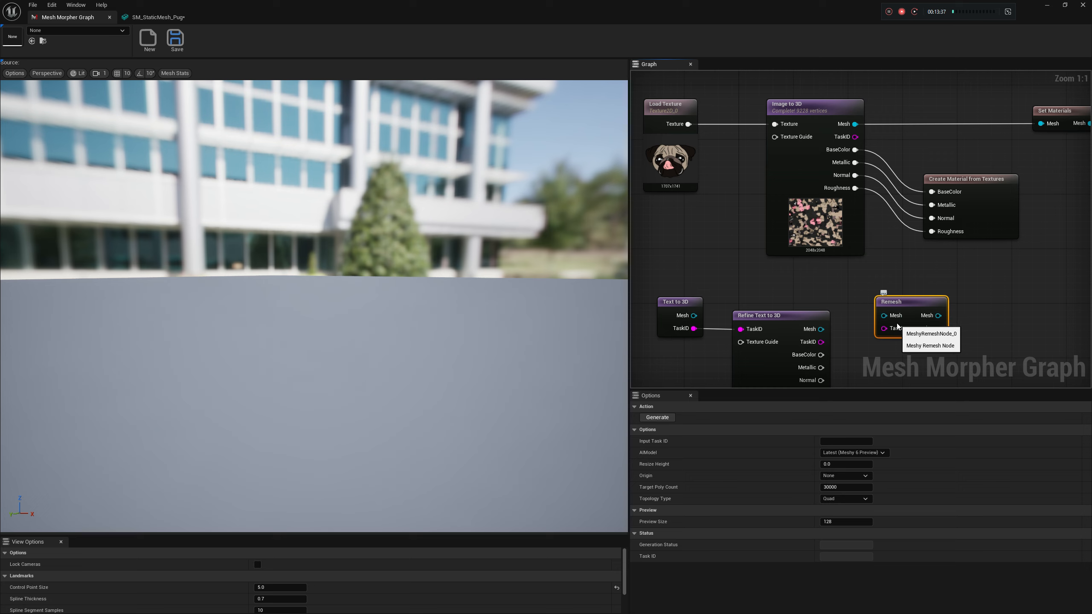
{"action": "right_click_drag", "start_coordinate": [898, 287], "coordinate": [885, 256]}
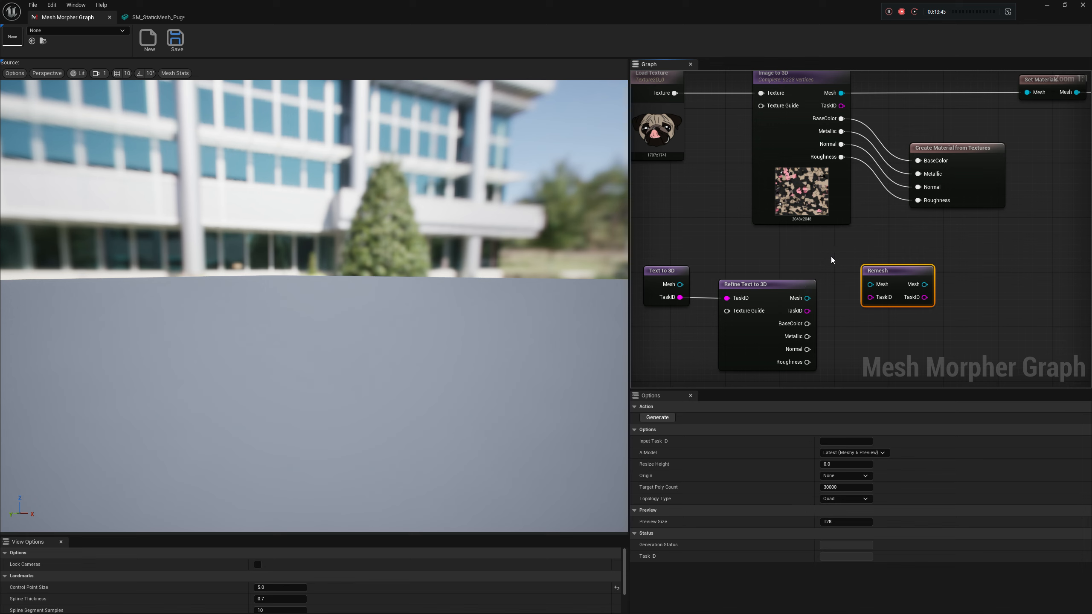
{"action": "right_click_drag", "start_coordinate": [823, 264], "coordinate": [837, 260]}
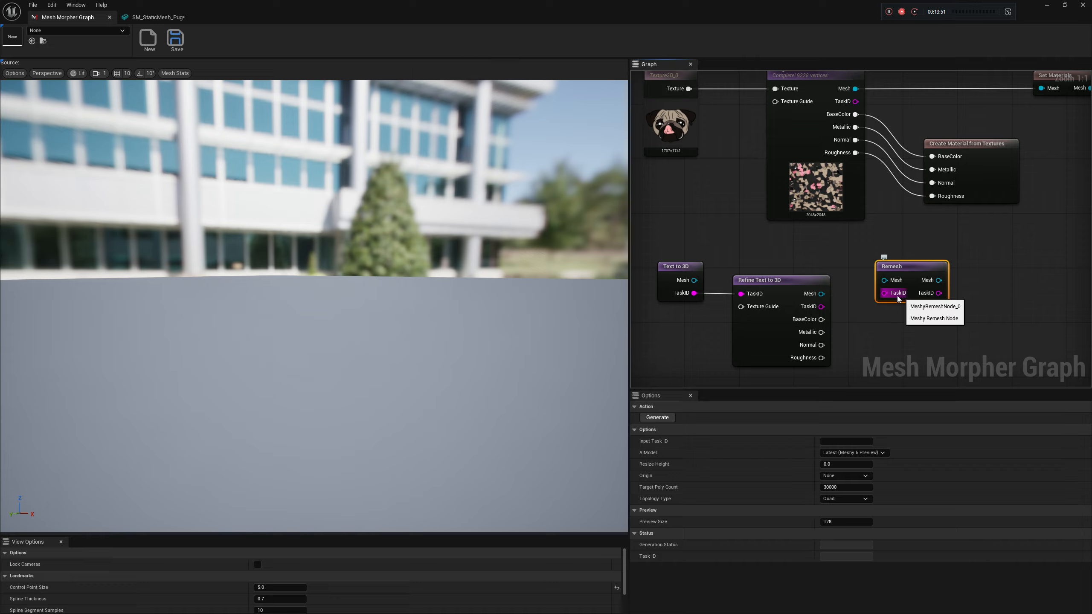
Widen the graph area and move the Remesh node farther away from Refine Text to 3D
{"action": "mouse_move", "coordinate": [946, 250]}
{"action": "right_mouse_down"}
{"action": "mouse_move", "coordinate": [924, 298]}
{"action": "mouse_move", "coordinate": [873, 312]}
{"action": "mouse_move", "coordinate": [929, 312]}
{"action": "mouse_move", "coordinate": [938, 302]}
{"action": "mouse_move", "coordinate": [924, 265]}
{"action": "mouse_move", "coordinate": [901, 262]}
{"action": "mouse_move", "coordinate": [918, 268]}
{"action": "mouse_move", "coordinate": [891, 281]}
{"action": "right_mouse_up"}
{"action": "scroll", "coordinate": [923, 265], "scroll_direction": "down", "scroll_amount": 2}
{"action": "right_click_drag", "start_coordinate": [937, 283], "coordinate": [856, 296]}
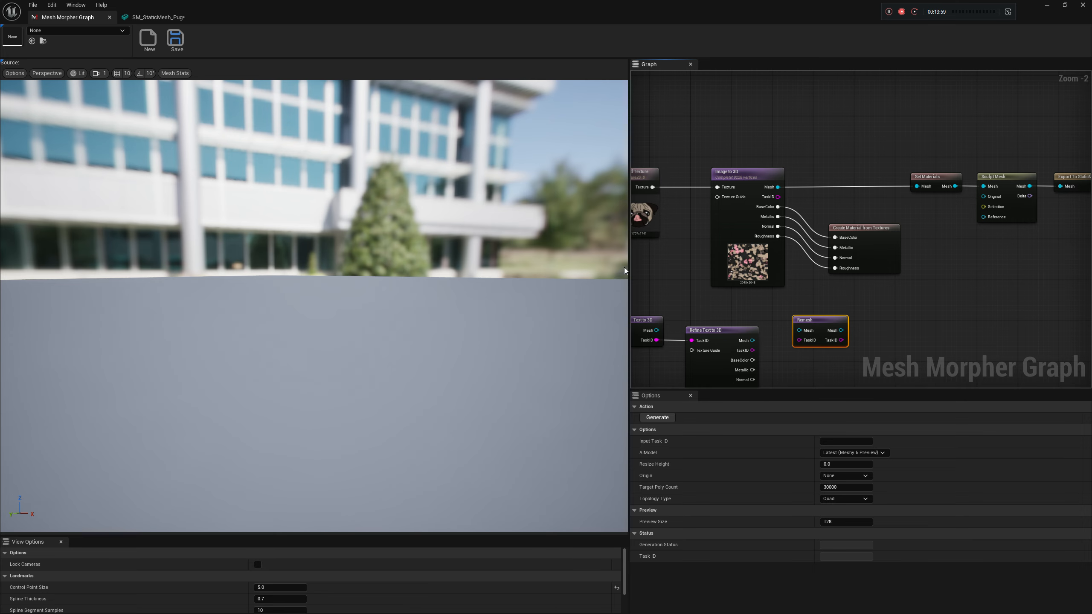
{"action": "left_click_drag", "start_coordinate": [625, 270], "coordinate": [572, 270]}
{"action": "right_click_drag", "start_coordinate": [866, 285], "coordinate": [869, 261]}
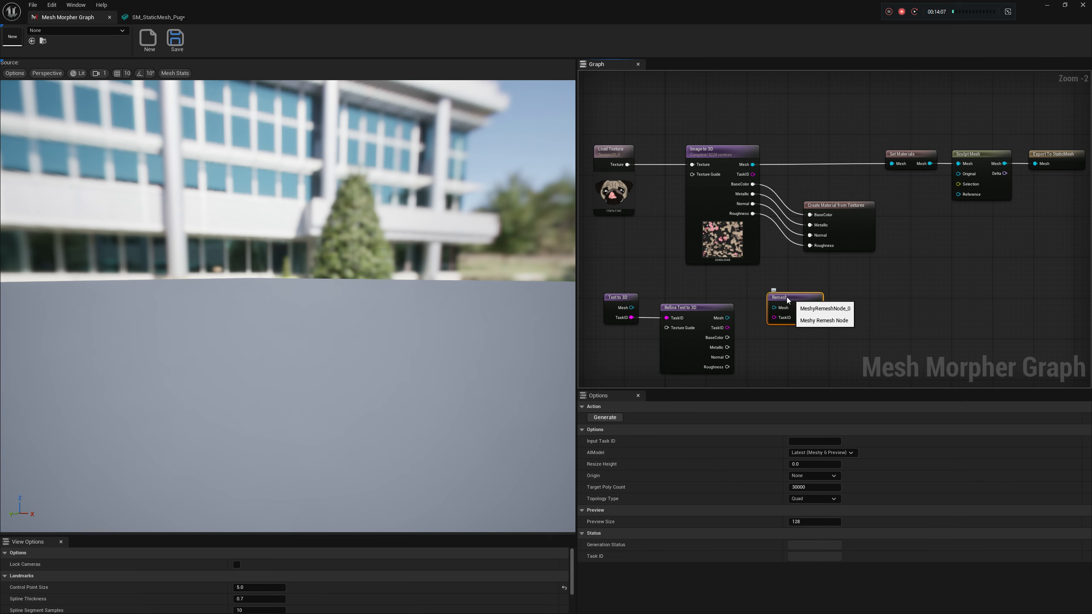
{"action": "right_click_drag", "start_coordinate": [790, 301], "coordinate": [922, 267]}
{"action": "left_click_drag", "start_coordinate": [922, 267], "coordinate": [1042, 317]}
Move the Remesh node farther away and add a Load Skeletal Mesh node in the free space before it
{"action": "right_click_drag", "start_coordinate": [935, 284], "coordinate": [881, 197]}
{"action": "right_click", "coordinate": [860, 234]}
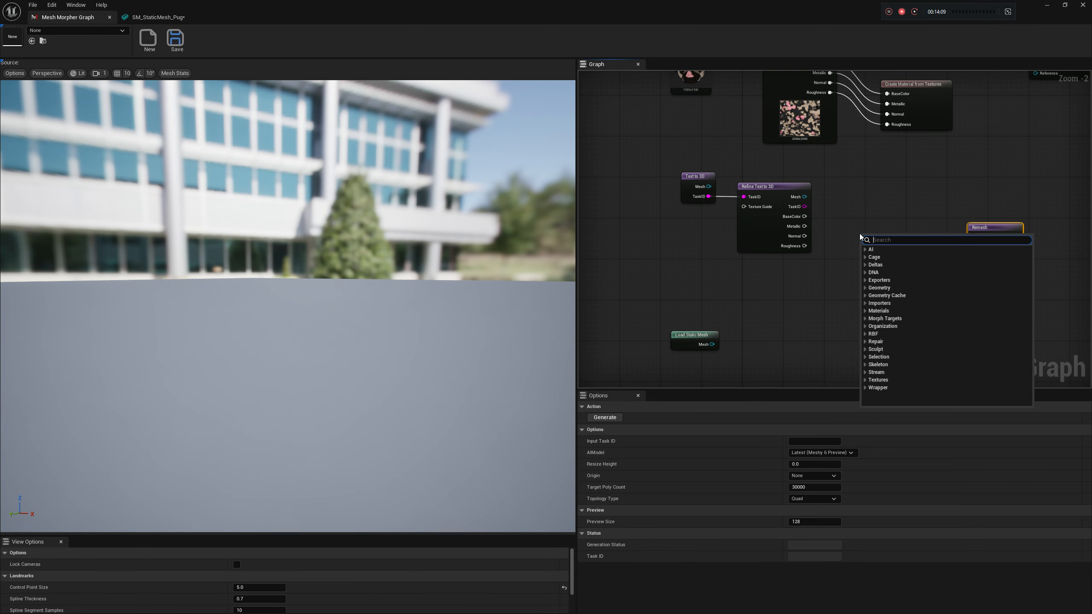
{"action": "type", "text": "load s"}
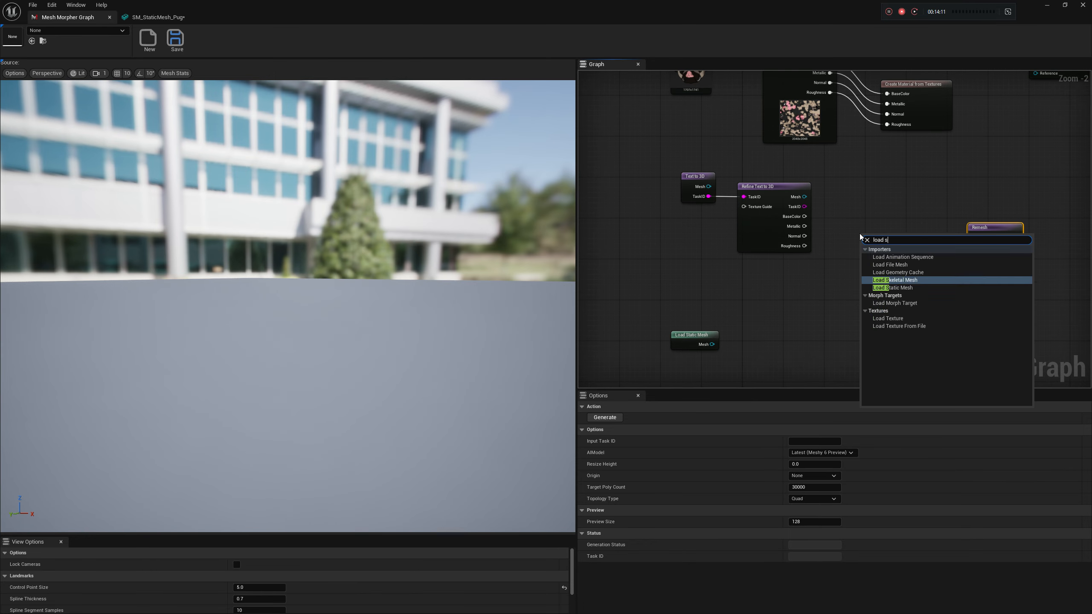
{"action": "key", "text": "Return"}
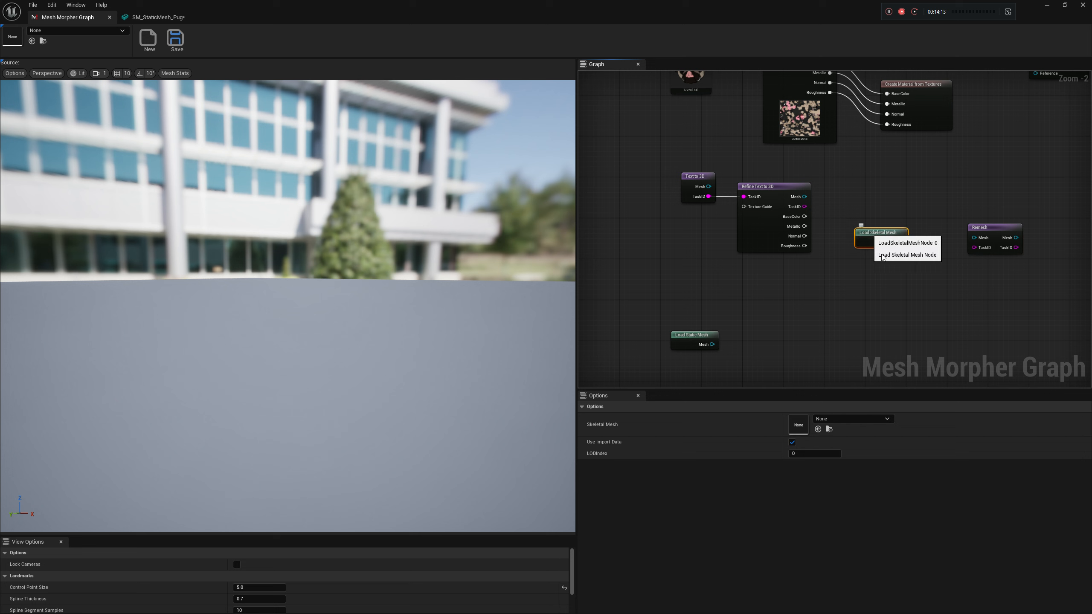
Set the skeletal mesh of the Load Skeletal Mesh node to SKM_Manny_Simple
{"action": "left_click", "coordinate": [844, 419]}
{"action": "type", "text": "manny"}
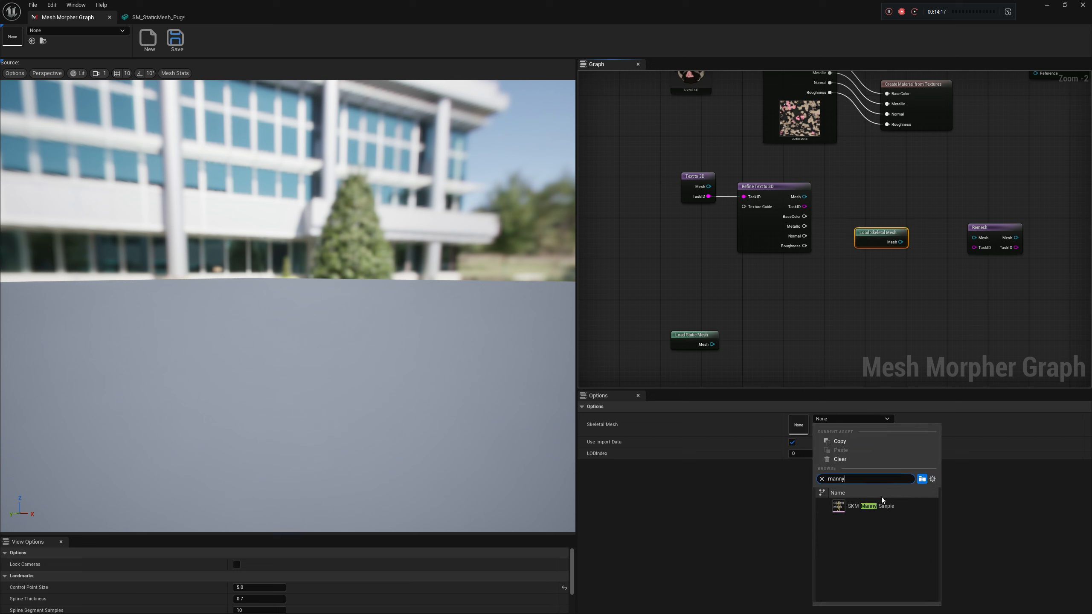
{"action": "left_click", "coordinate": [877, 507]}
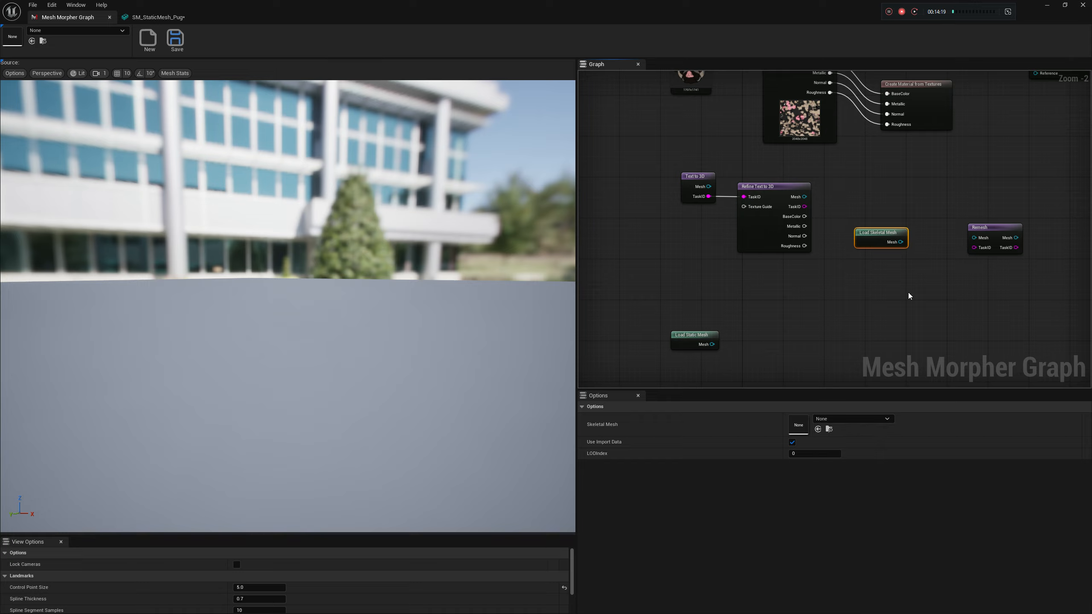
Connect the Mesh output of Load Skeletal Mesh to the Mesh input of Remesh
{"action": "right_click_drag", "start_coordinate": [887, 238], "coordinate": [865, 287]}
{"action": "left_click_drag", "start_coordinate": [878, 291], "coordinate": [961, 292]}
{"action": "left_click", "coordinate": [961, 280]}
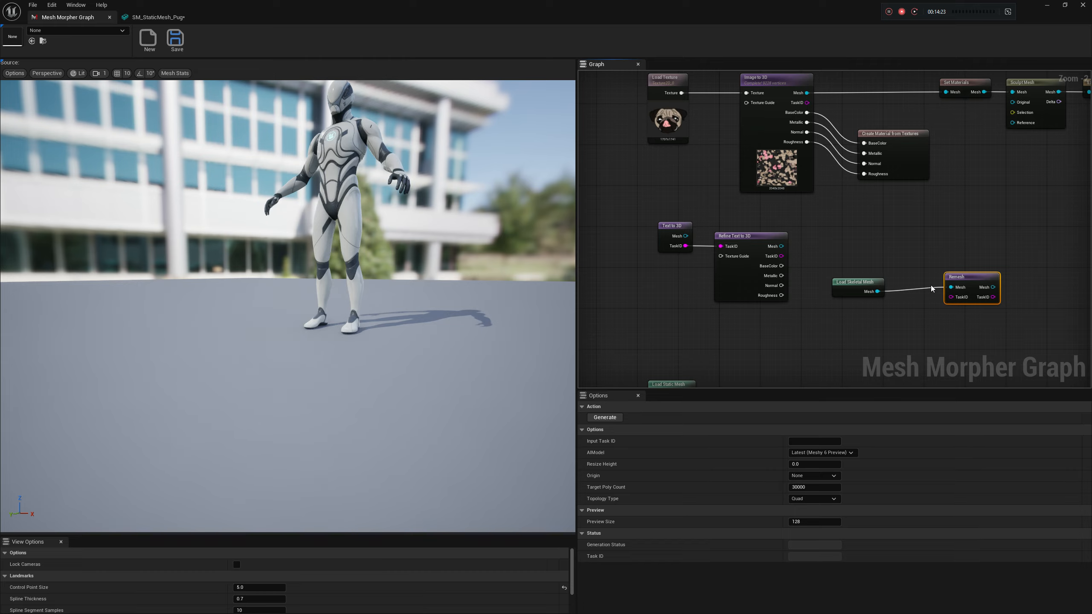
Add Meshy's Auto-Rig node below Remesh, fed by the Mesh output of Load Skeletal Mesh, and show its options
{"action": "left_click_drag", "start_coordinate": [877, 292], "coordinate": [937, 328]}
{"action": "type", "text": "auto"}
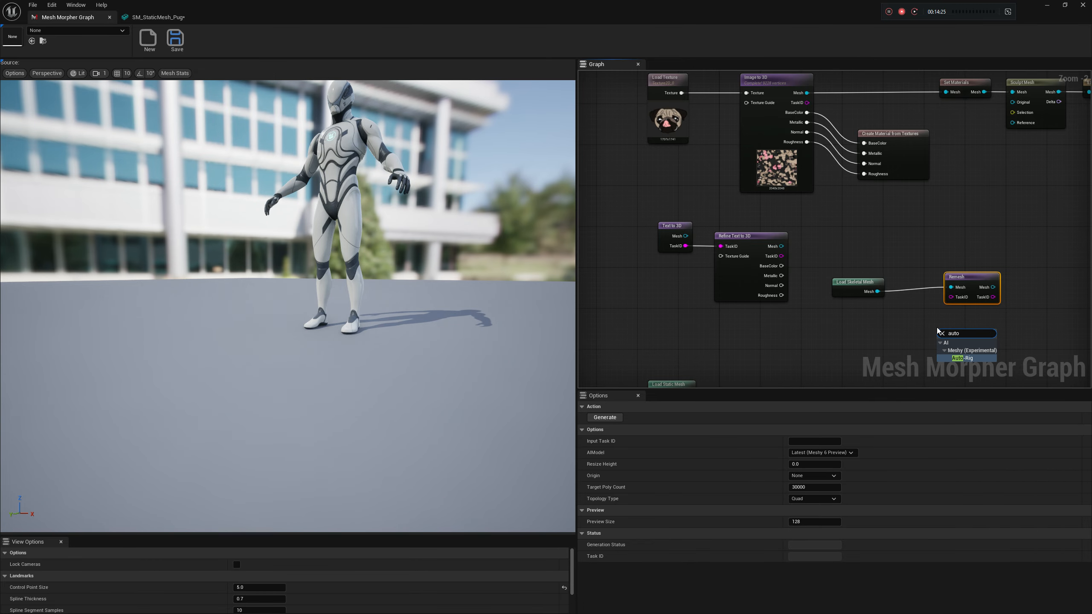
{"action": "key", "text": "Return"}
{"action": "right_click_drag", "start_coordinate": [953, 321], "coordinate": [907, 296]}
{"action": "left_click_drag", "start_coordinate": [908, 301], "coordinate": [921, 300]}
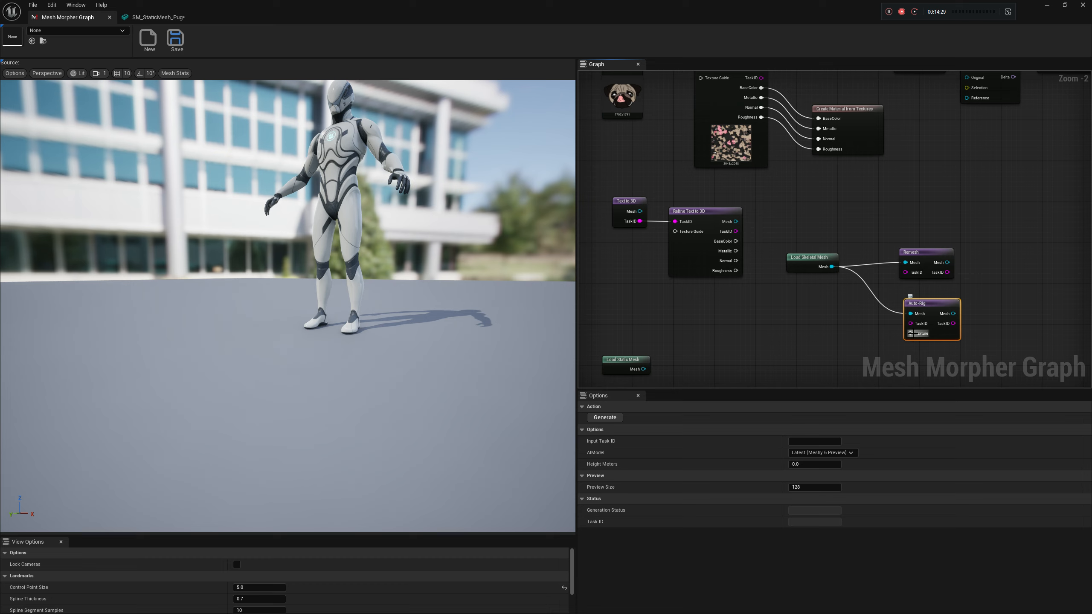
{"action": "left_click", "coordinate": [804, 263]}
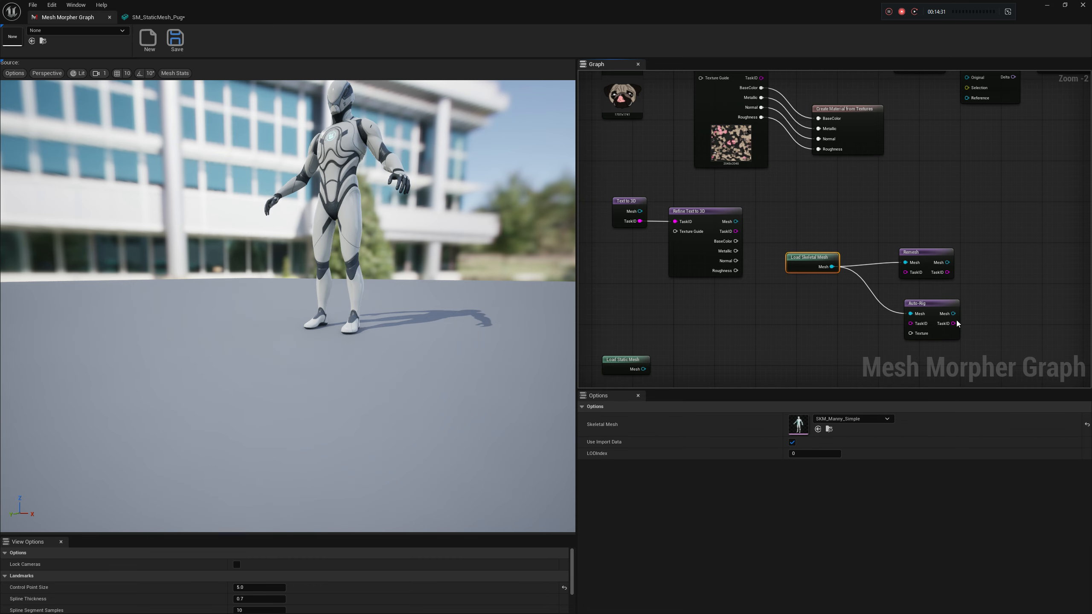
{"action": "left_click", "coordinate": [921, 304]}
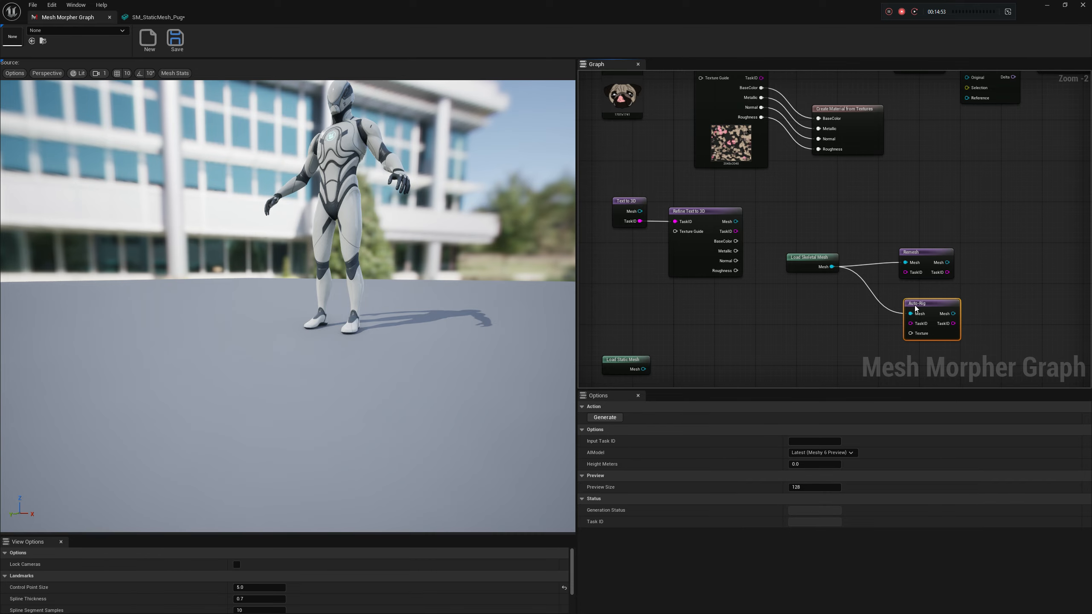
Add a Load Texture node below Load Skeletal Mesh and place it near the Auto-Rig node
{"action": "right_click_drag", "start_coordinate": [632, 121], "coordinate": [681, 128]}
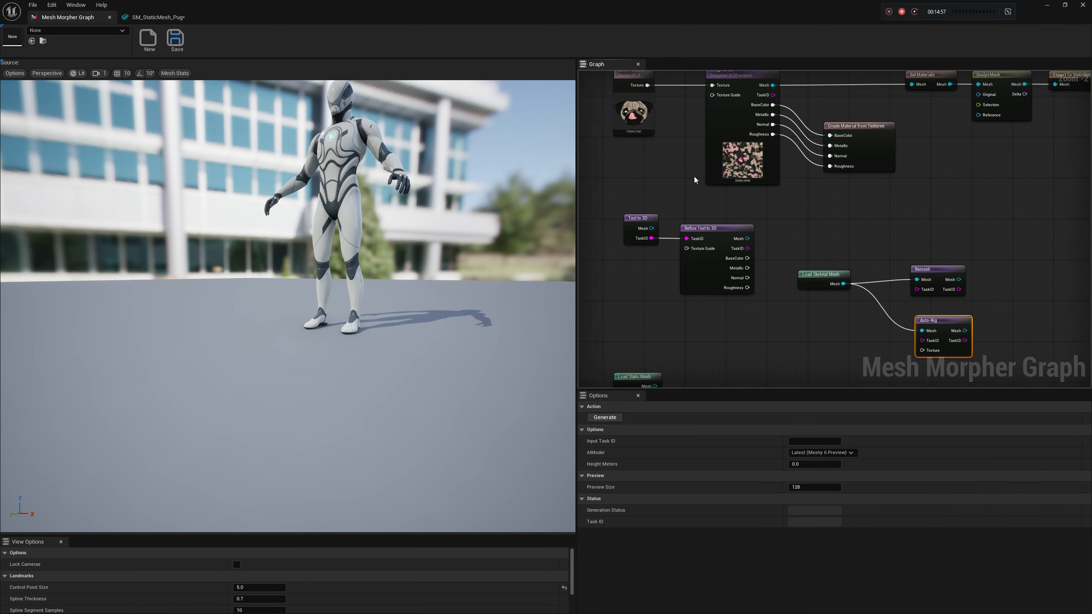
{"action": "right_click", "coordinate": [784, 345]}
{"action": "type", "text": "load te"}
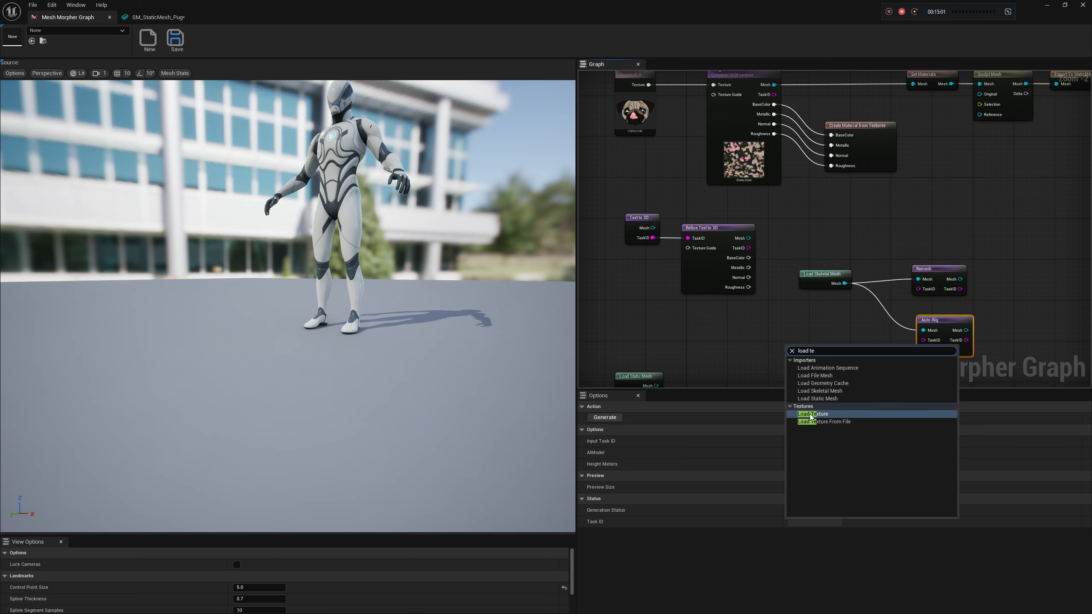
{"action": "key", "text": "Return"}
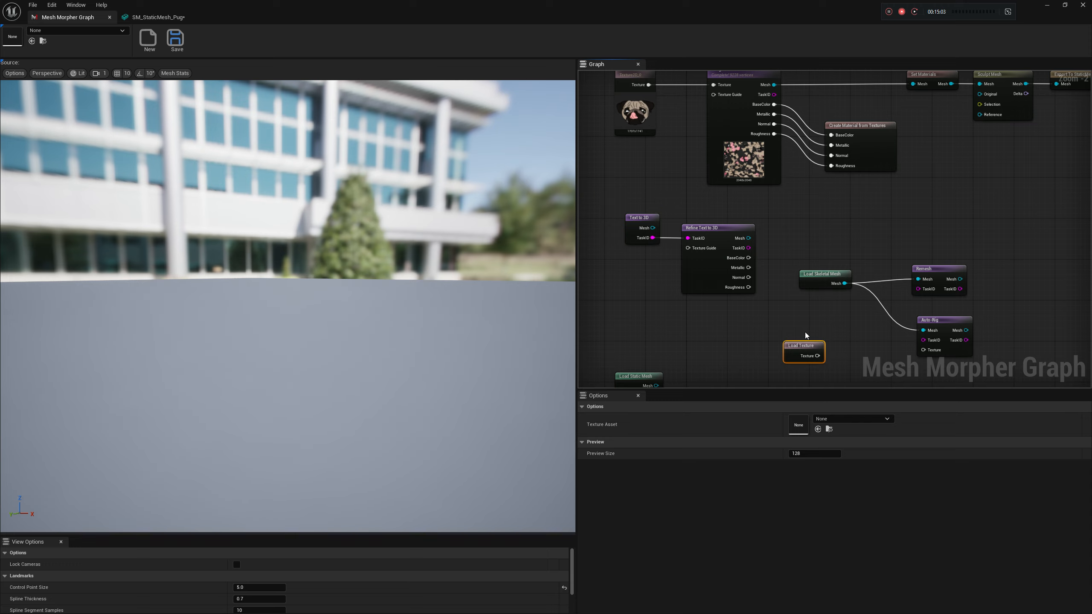
{"action": "left_click_drag", "start_coordinate": [816, 351], "coordinate": [850, 349]}
Widen the graph area and bring the whole node network into view
{"action": "right_click_drag", "start_coordinate": [894, 259], "coordinate": [851, 281]}
{"action": "left_click_drag", "start_coordinate": [577, 219], "coordinate": [559, 219]}
{"action": "right_click_drag", "start_coordinate": [748, 229], "coordinate": [820, 212]}
{"action": "scroll", "coordinate": [852, 233], "scroll_direction": "down", "scroll_amount": 2}
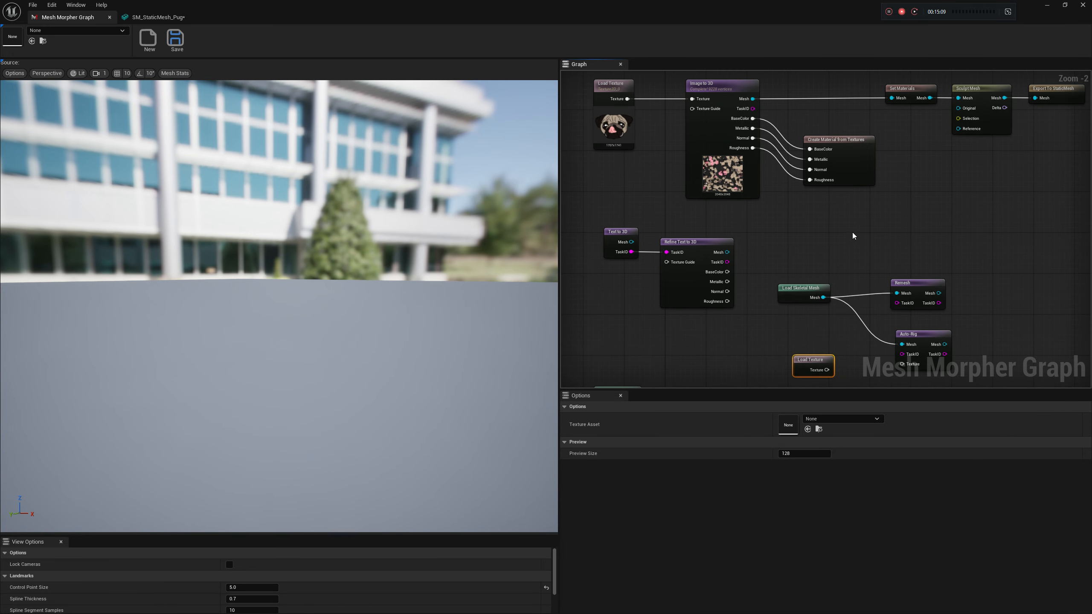
Nudge the Load Static Mesh node and examine its pug mesh up close in the viewport
{"action": "left_click_drag", "start_coordinate": [681, 314], "coordinate": [686, 340]}
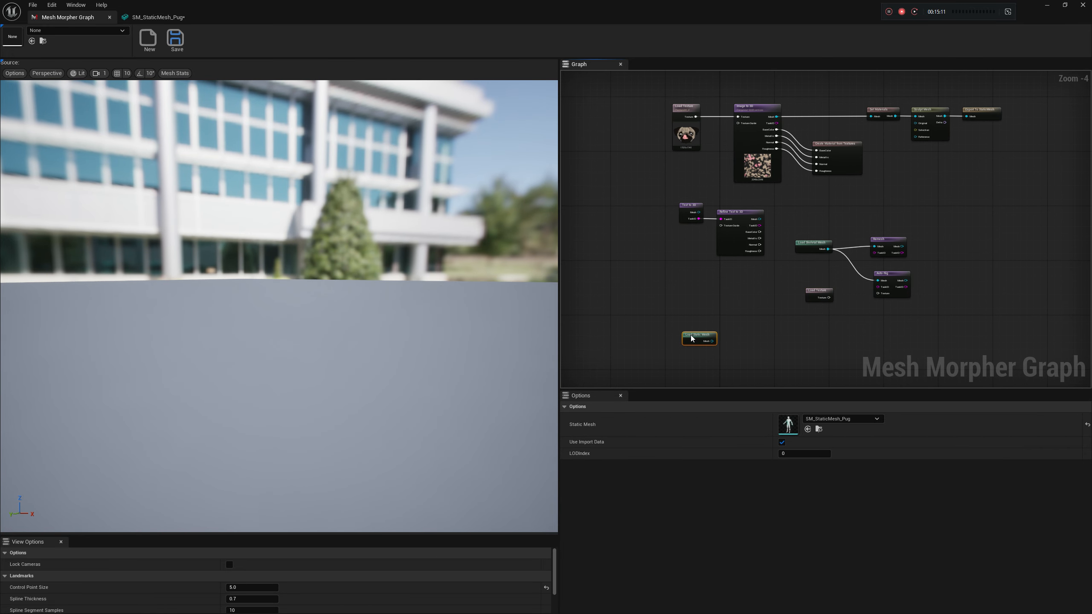
{"action": "right_click_drag", "start_coordinate": [310, 314], "coordinate": [361, 288]}
{"action": "scroll", "coordinate": [482, 302], "scroll_direction": "up", "scroll_amount": 5}
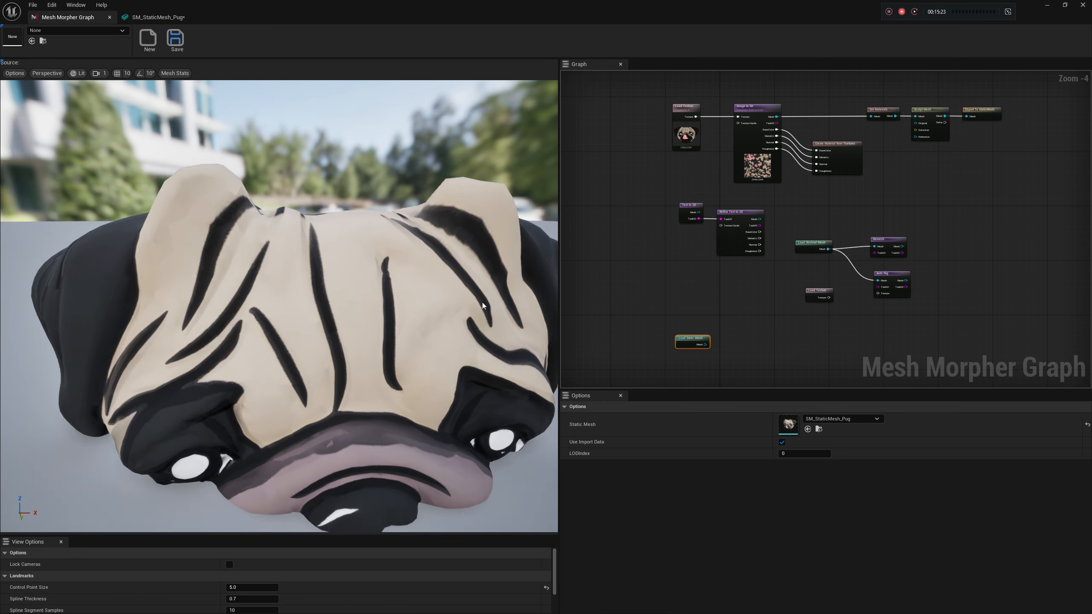